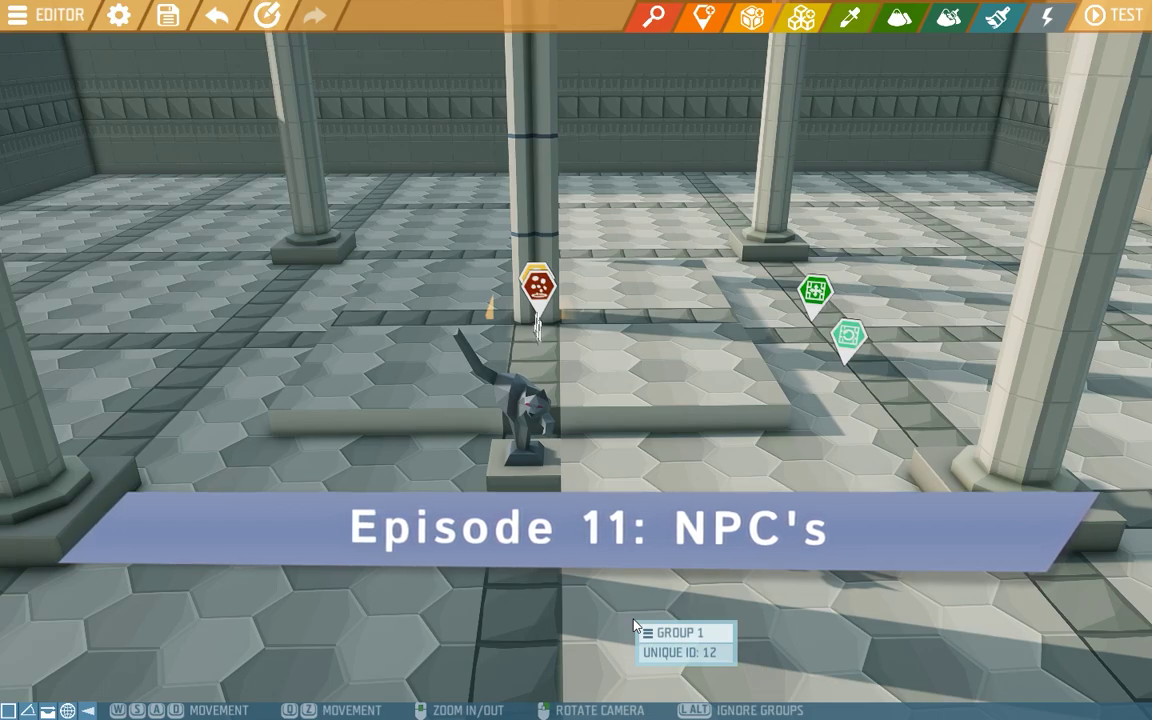
# Find the Human Man NPC entity and place it on the cave floor beside the sword-in-stone rock
pyautogui.press('w')
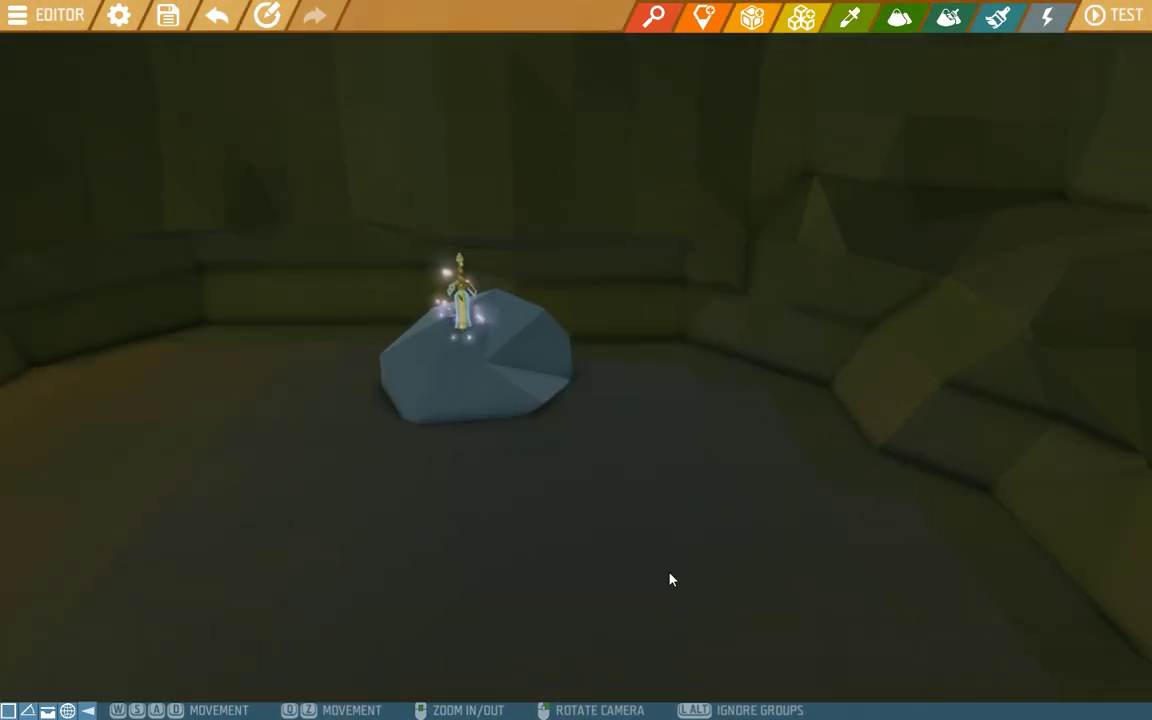
pyautogui.press('w')
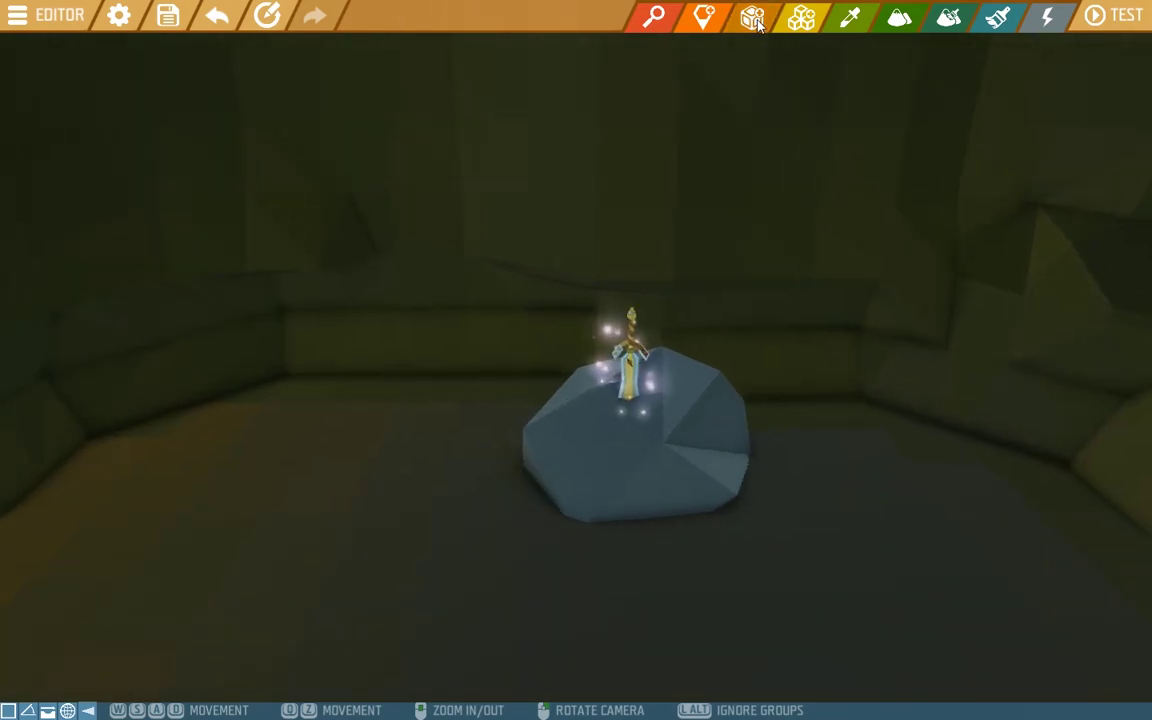
pyautogui.click(754, 19)
pyautogui.click(1008, 68)
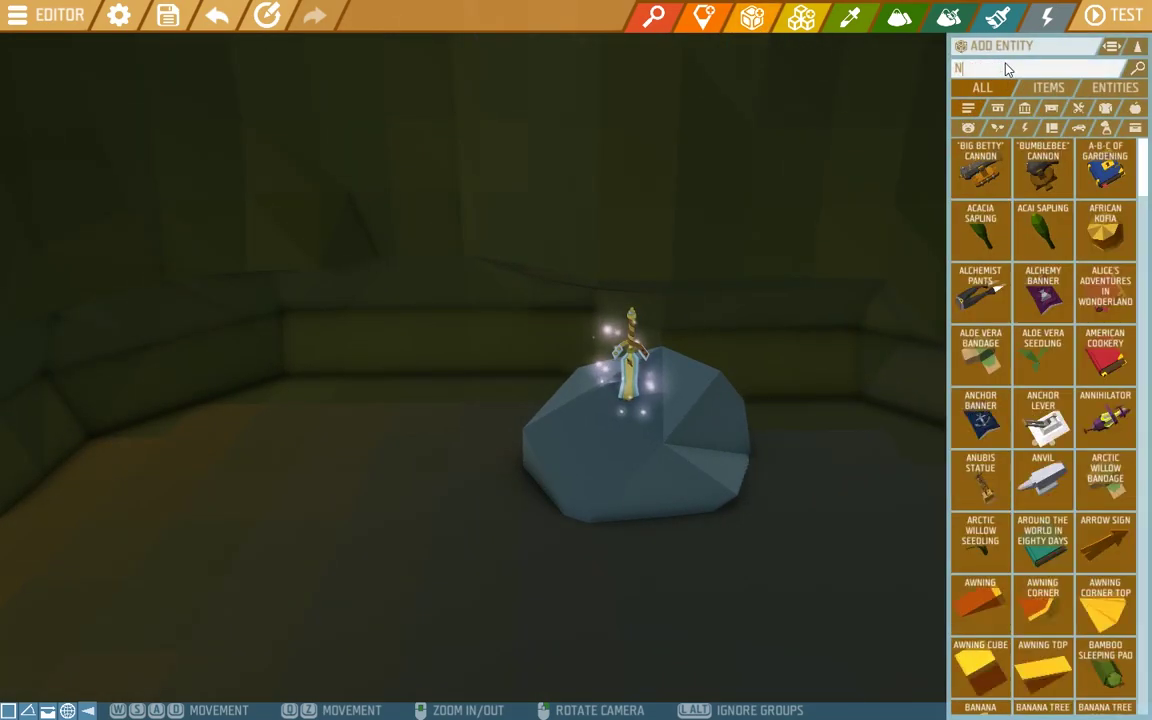
pyautogui.write('NPC')
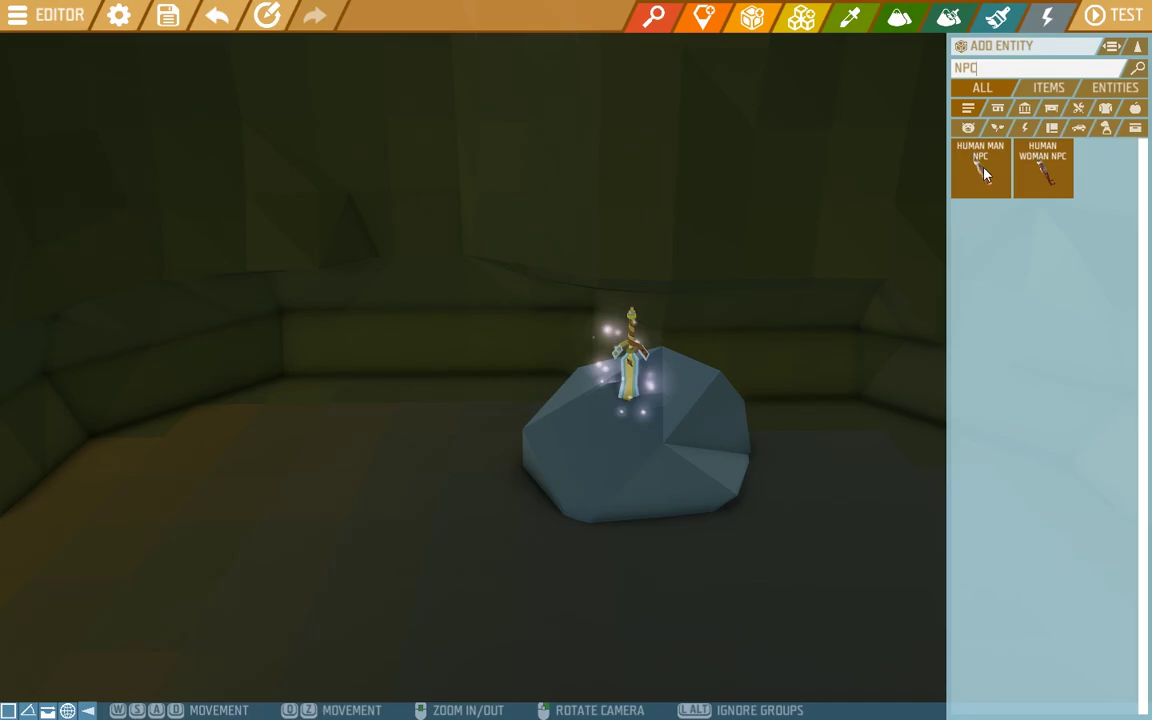
pyautogui.click(985, 175)
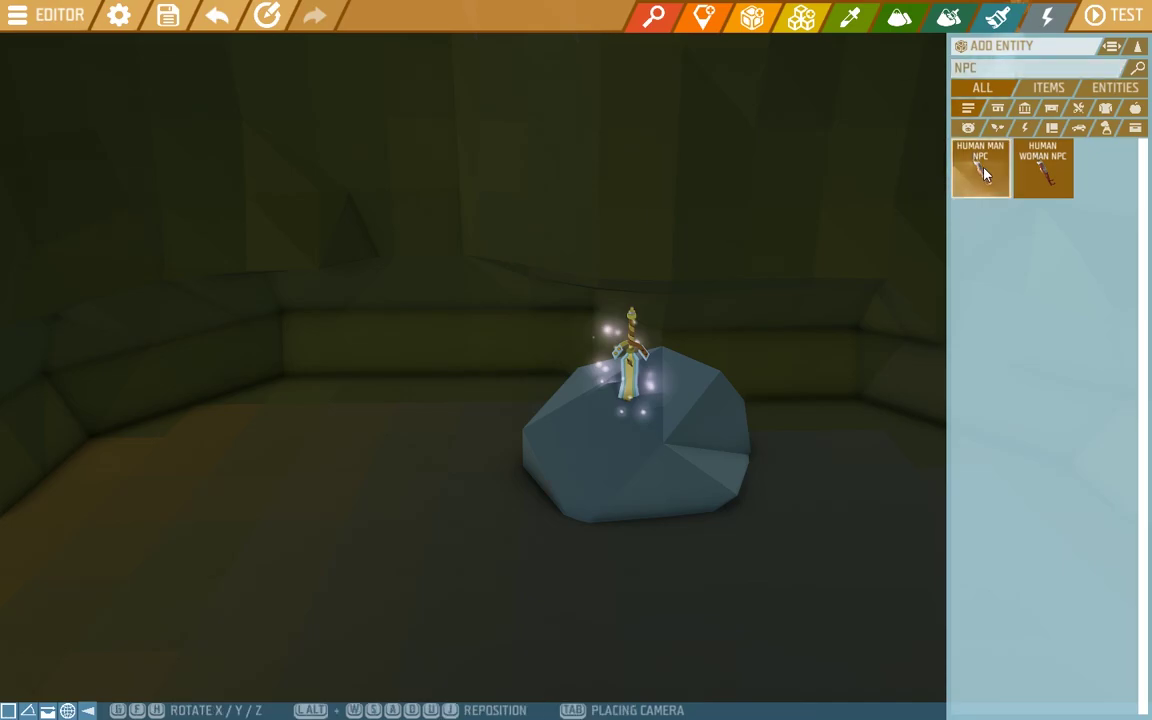
pyautogui.click(389, 500)
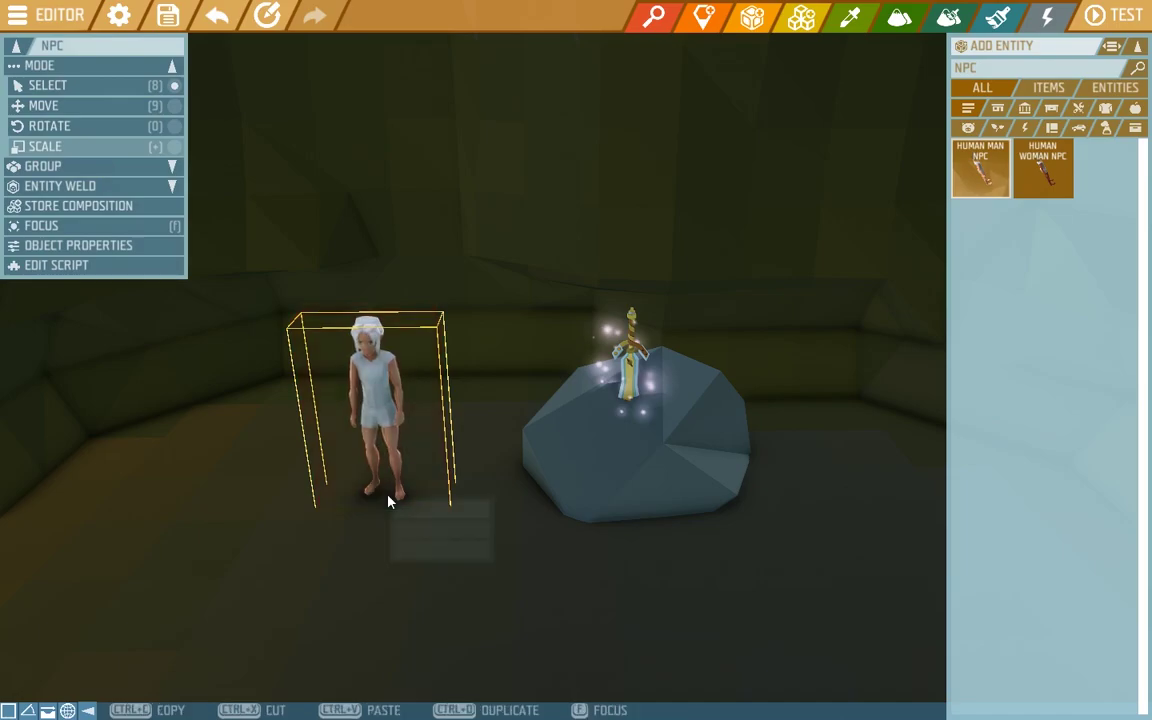
# Name the NPC TEMPLE GUARD in its object properties and turn off Indestructible
pyautogui.click(133, 249)
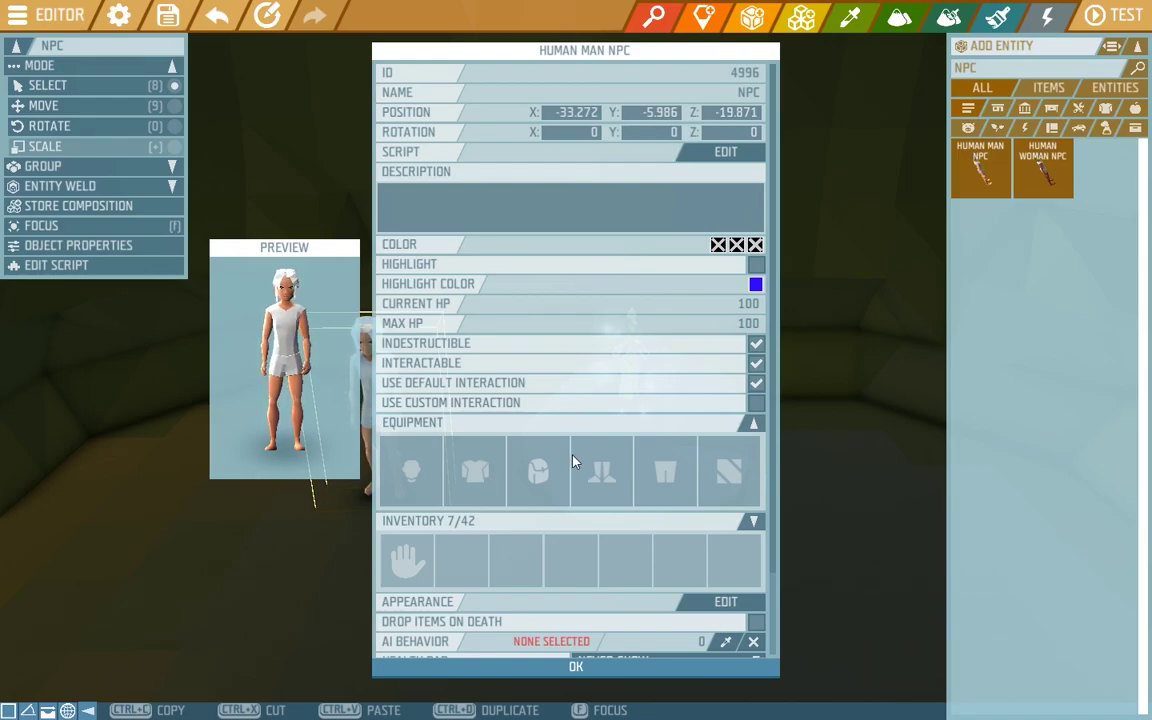
pyautogui.click(733, 94)
pyautogui.write('T')
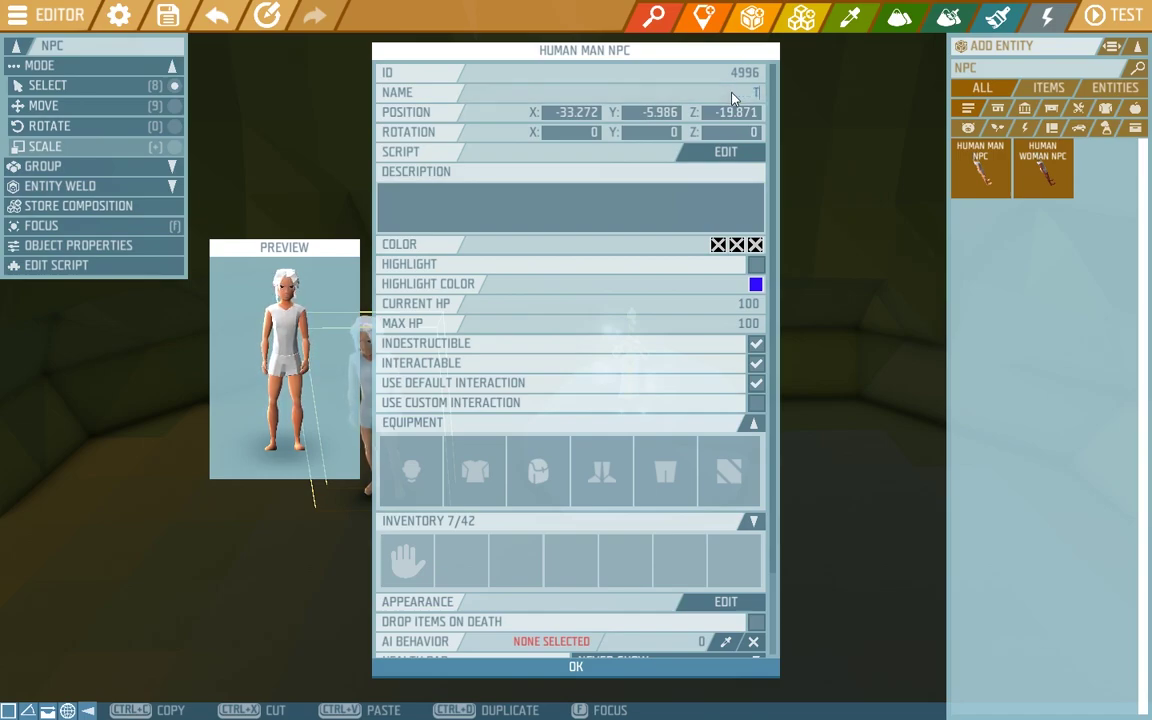
pyautogui.write('EMPLE 6UARD')
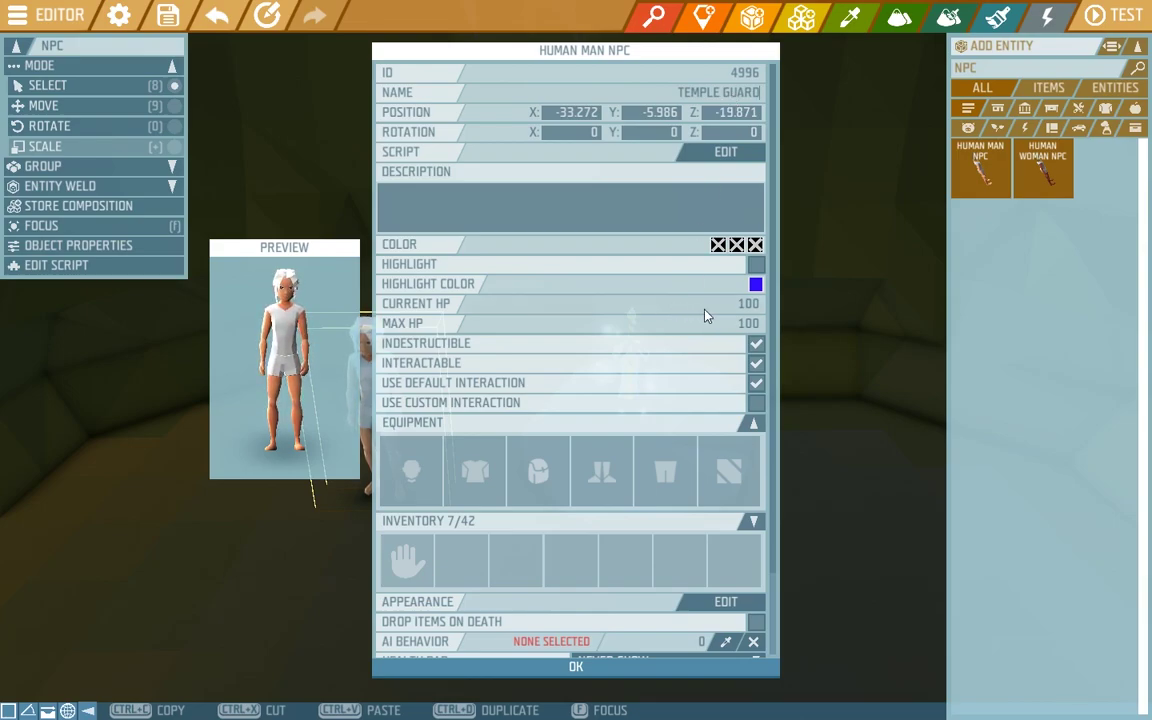
pyautogui.click(756, 345)
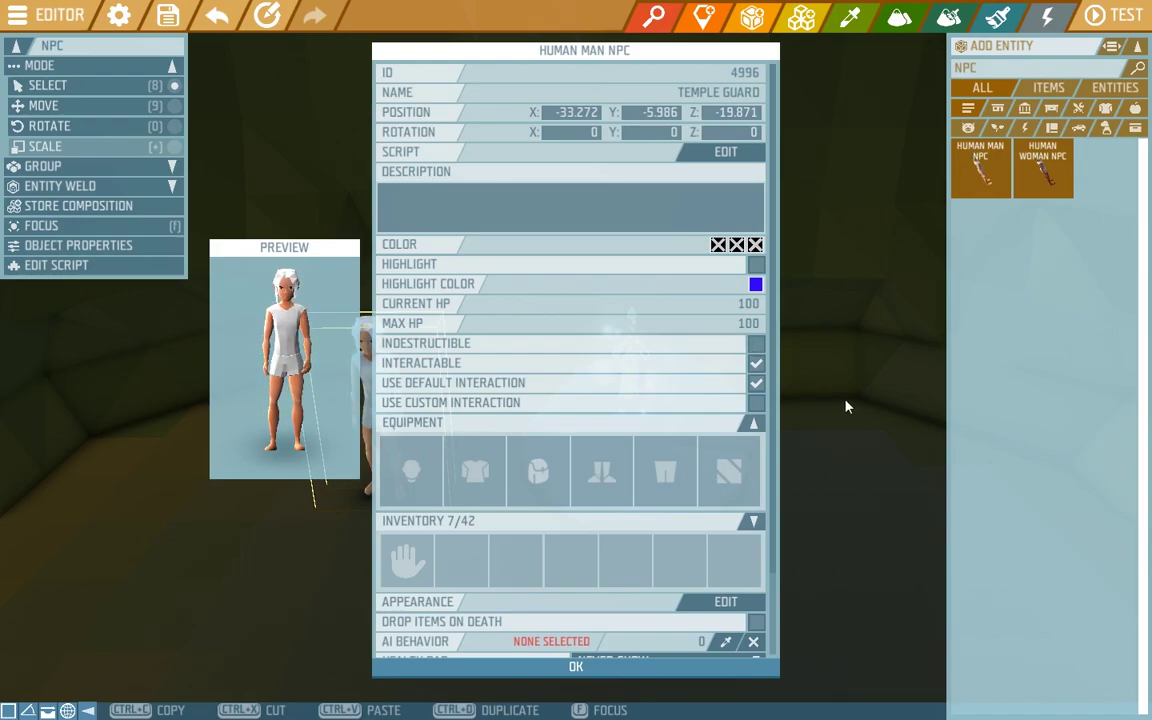
# Equip the guard with the Temple Armor chest piece, pants, boots and helmet, and look over the helmet's properties
pyautogui.click(1005, 68)
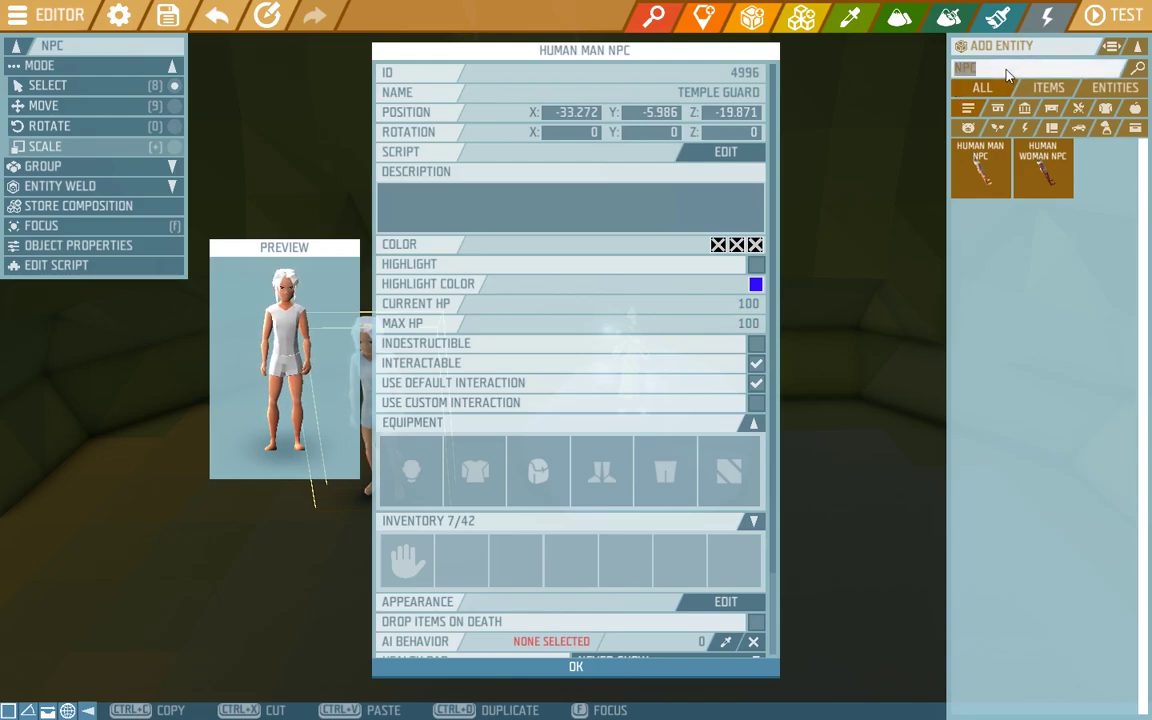
pyautogui.write('TEMPLE')
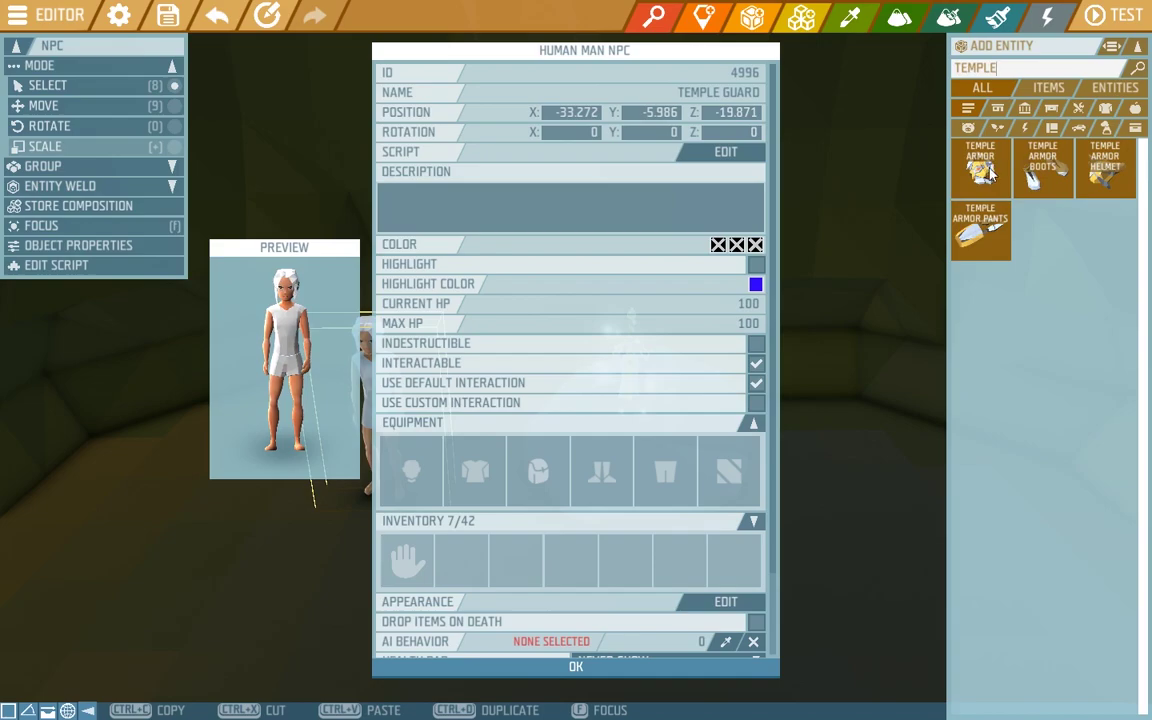
pyautogui.moveTo(980, 170); pyautogui.dragTo(475, 470)
pyautogui.moveTo(980, 232); pyautogui.dragTo(672, 488)
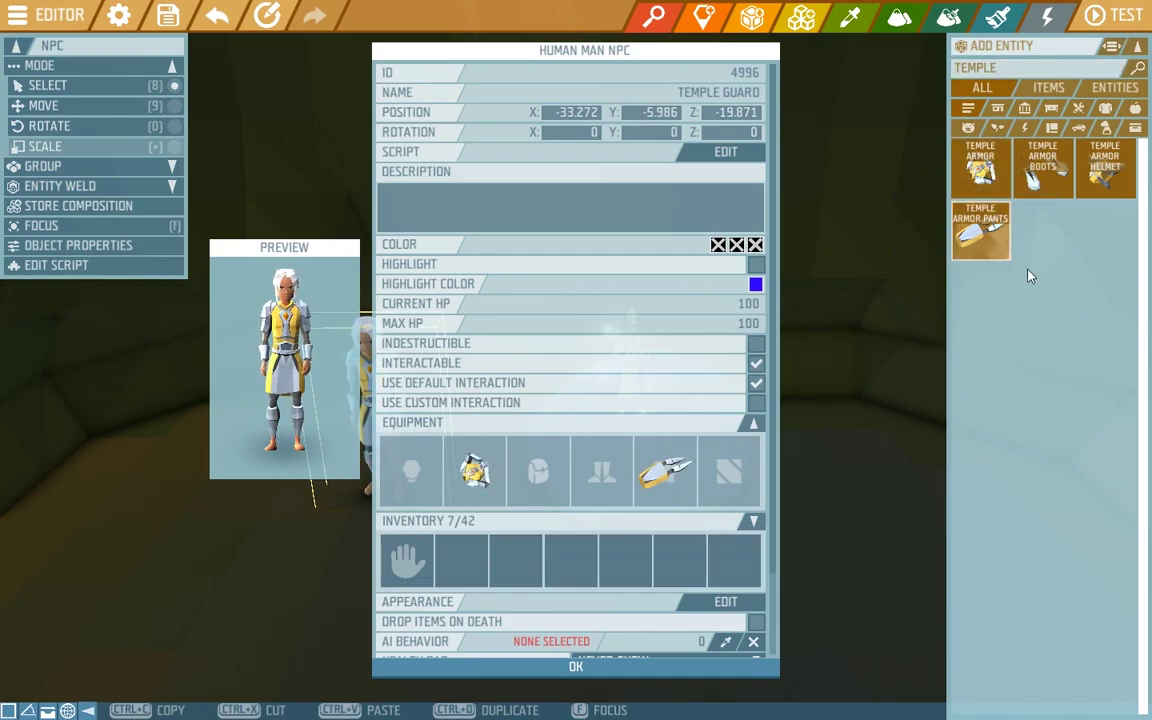
pyautogui.moveTo(1043, 168); pyautogui.dragTo(598, 478)
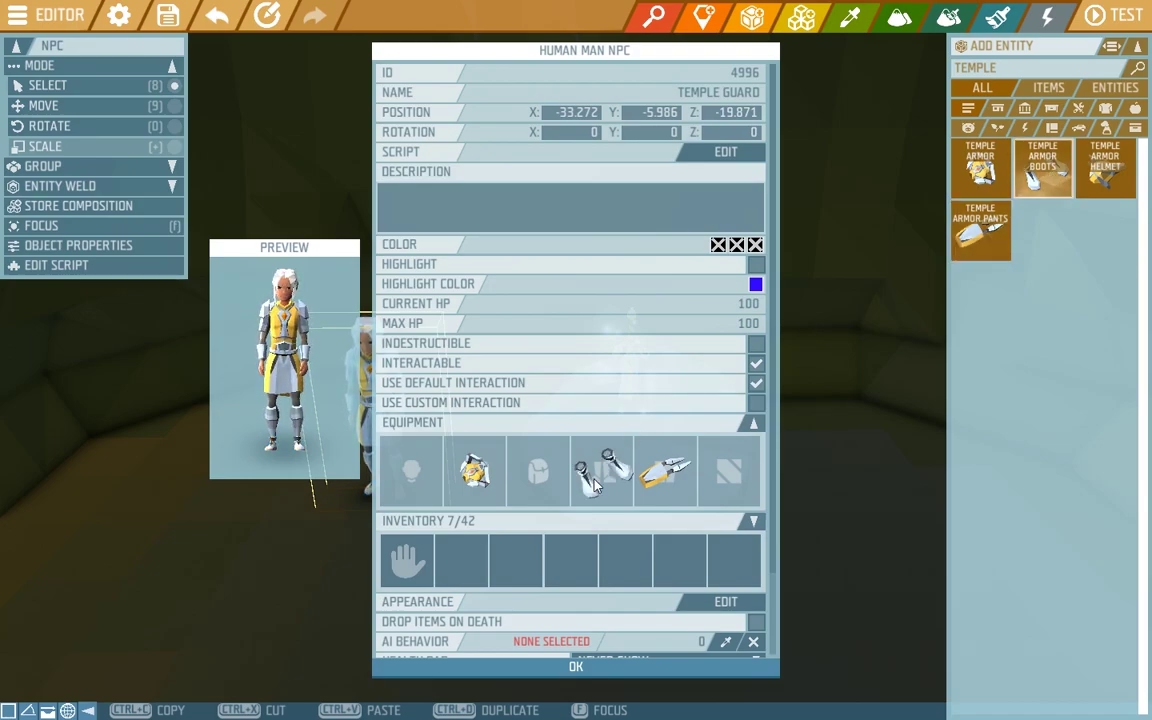
pyautogui.moveTo(1117, 175); pyautogui.dragTo(411, 478)
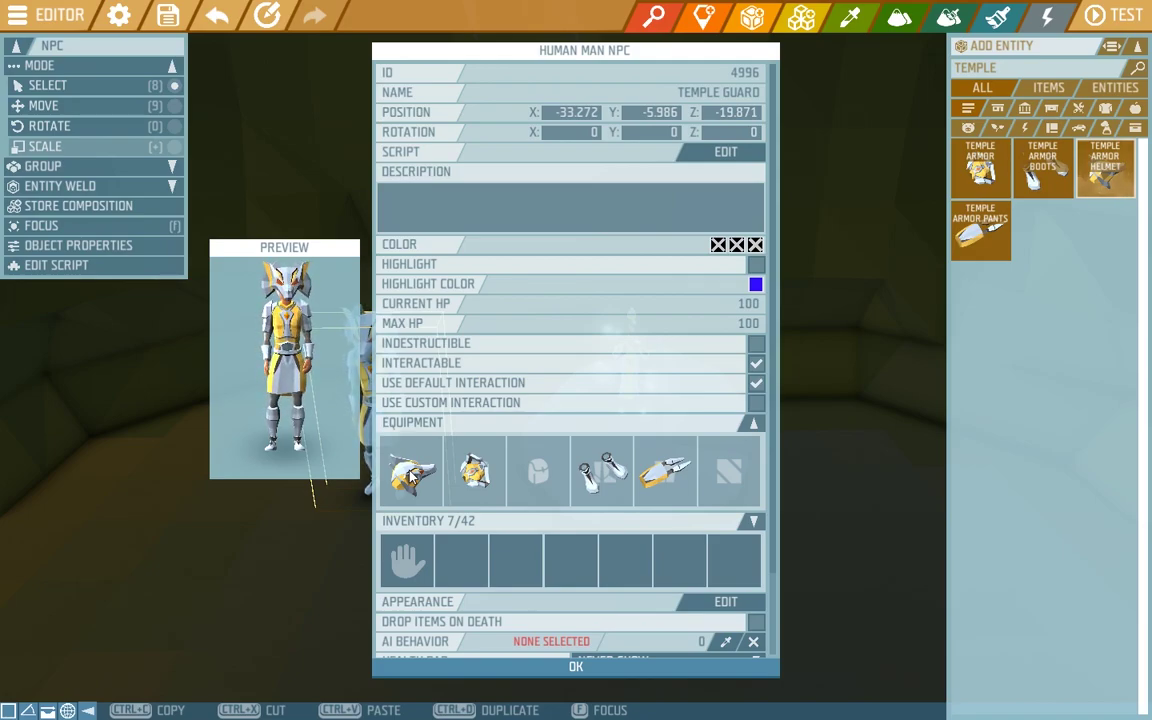
pyautogui.click(410, 478)
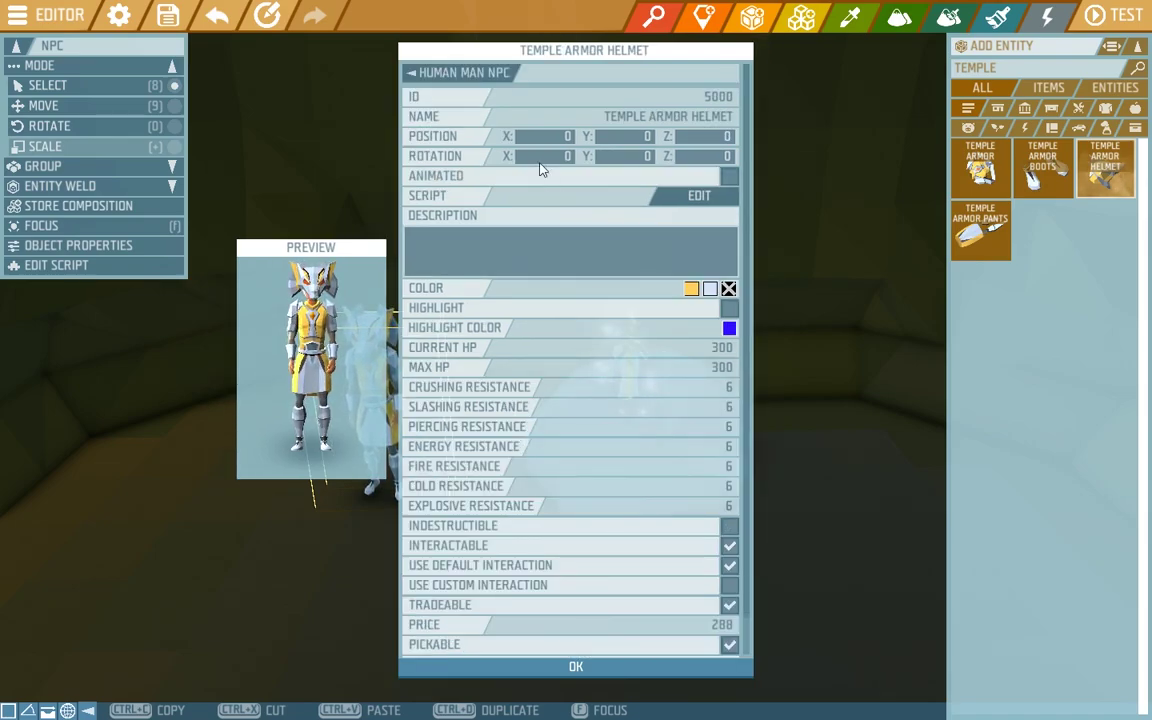
pyautogui.click(445, 71)
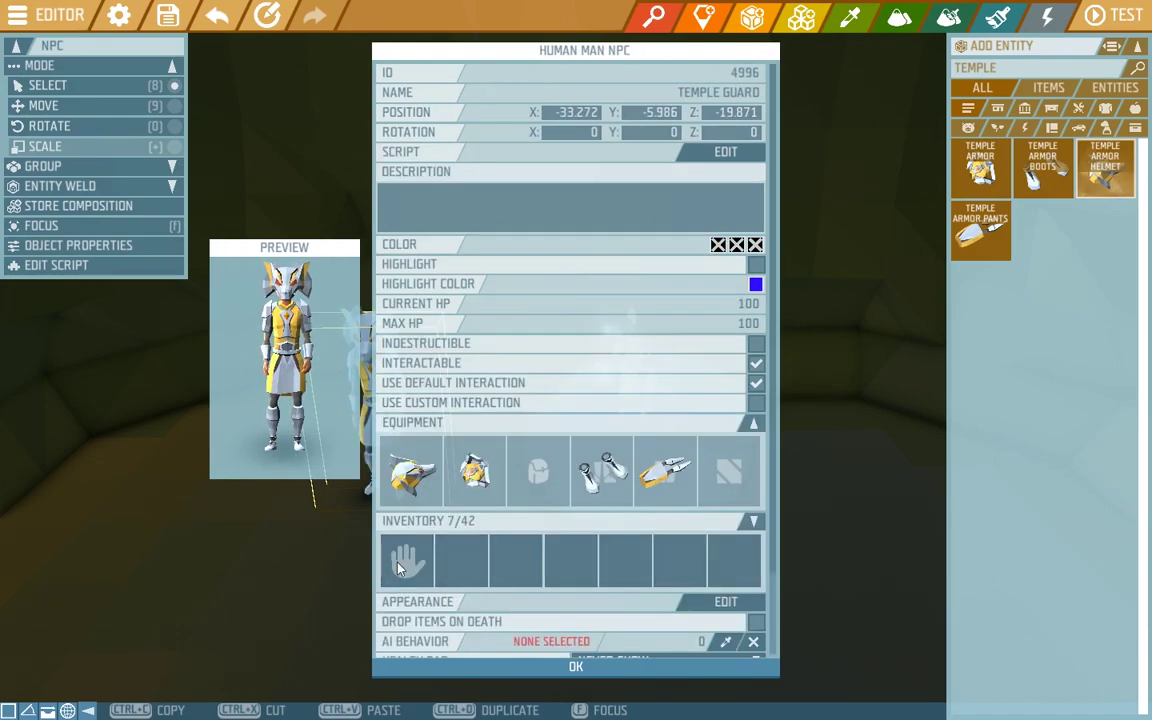
# Add an Egyptian Sickle Sword to the hand slot of the guard's inventory and look over the sword's properties
pyautogui.click(1021, 70)
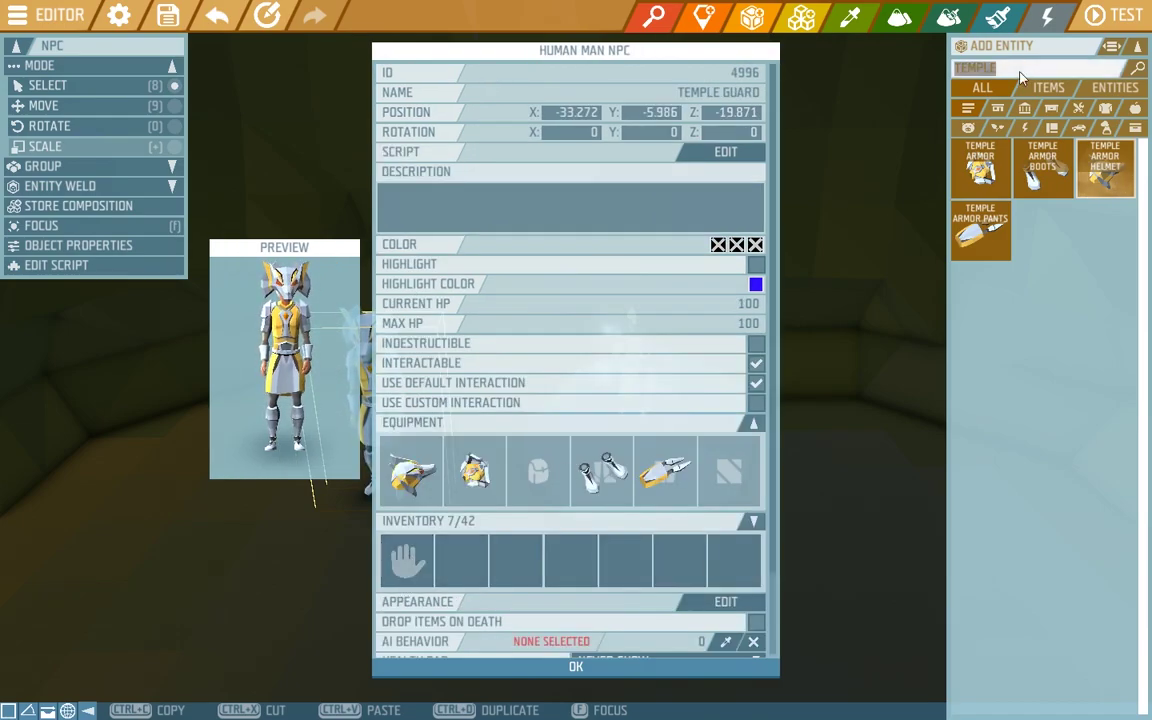
pyautogui.write('SICKLE')
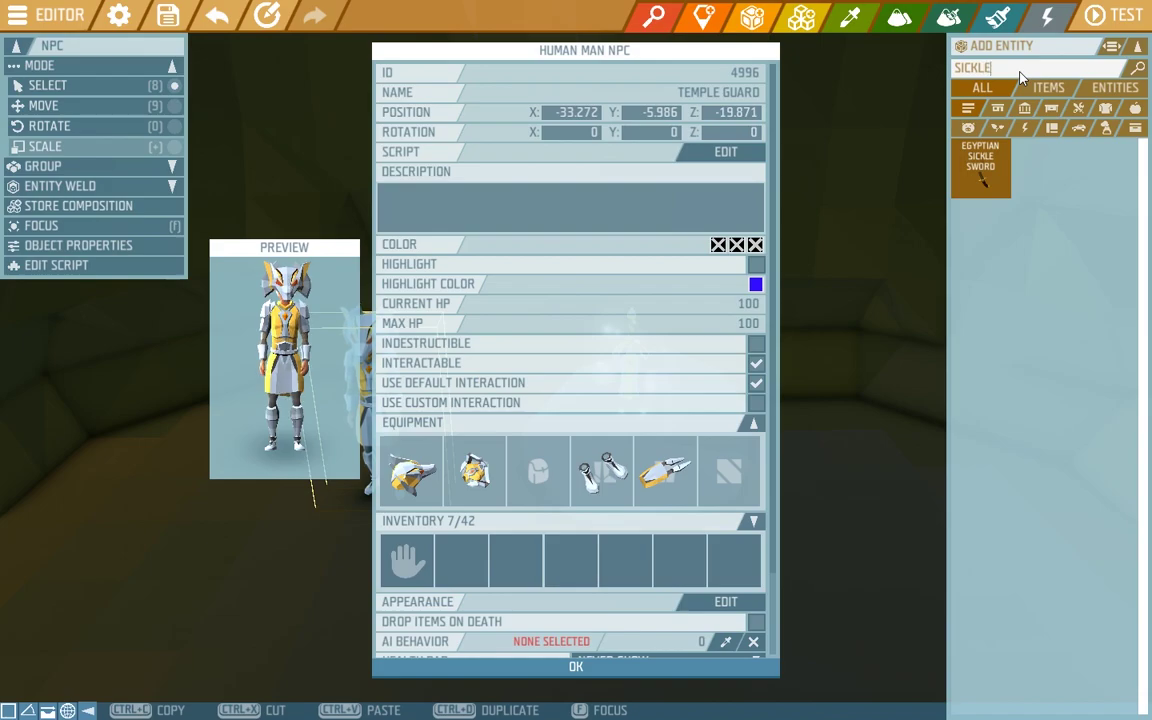
pyautogui.moveTo(580, 476); pyautogui.dragTo(405, 568)
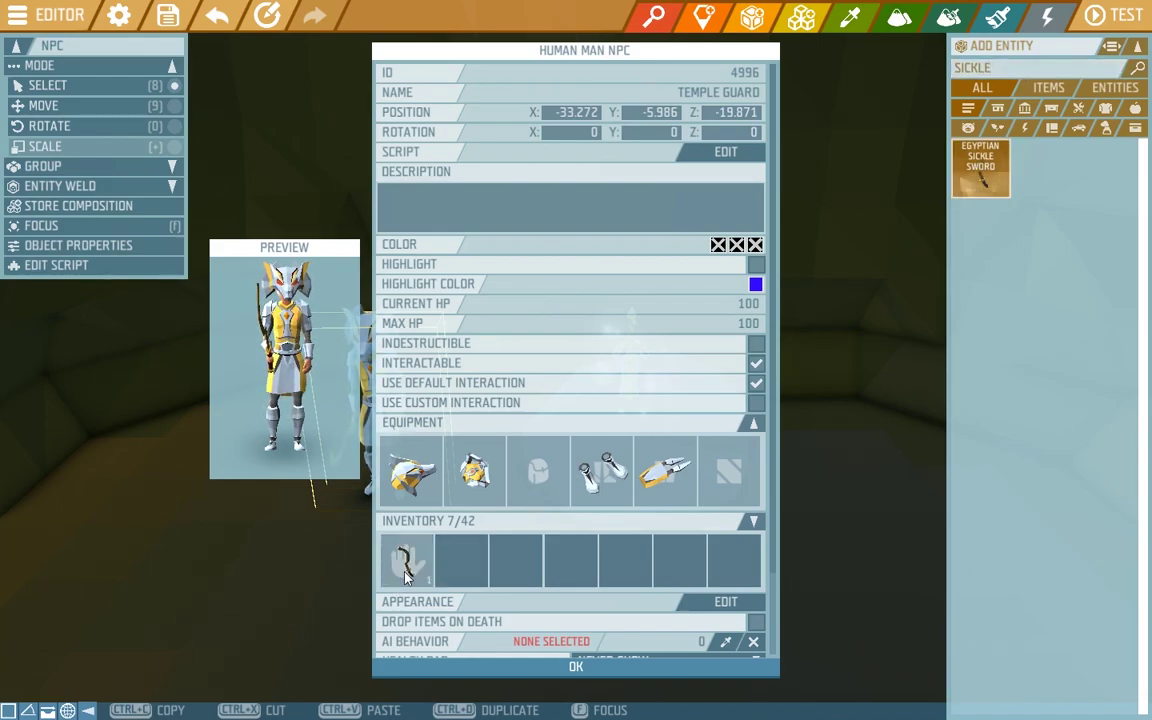
pyautogui.click(405, 568)
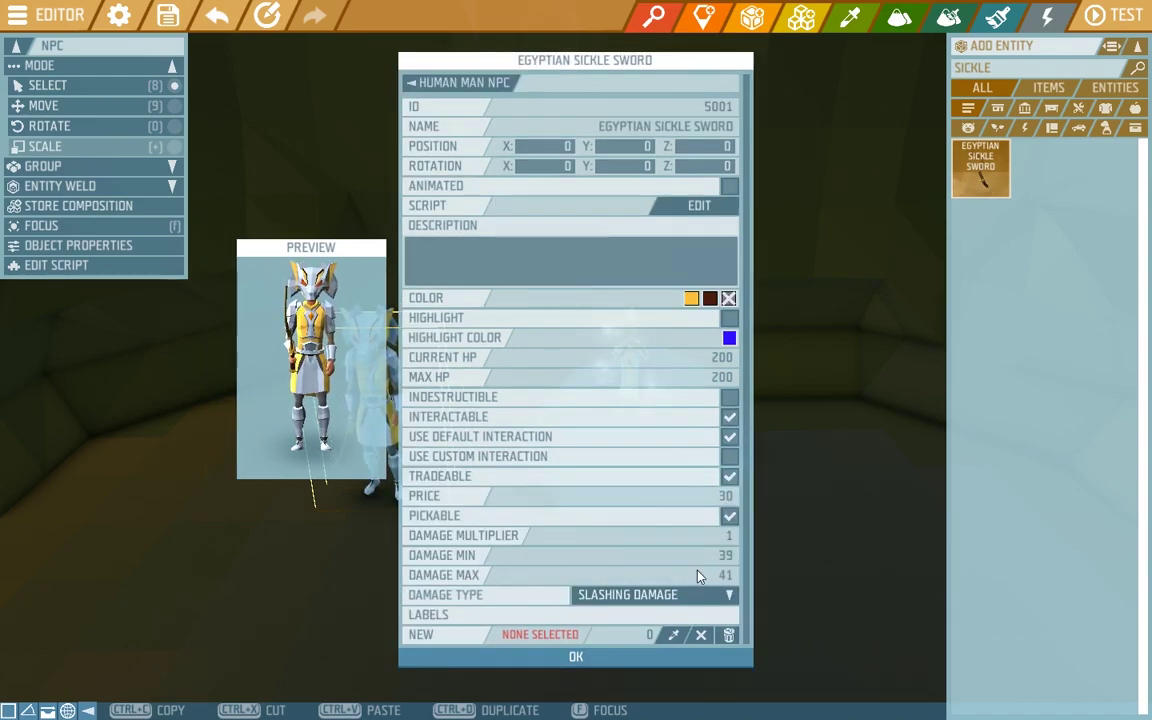
pyautogui.click(453, 90)
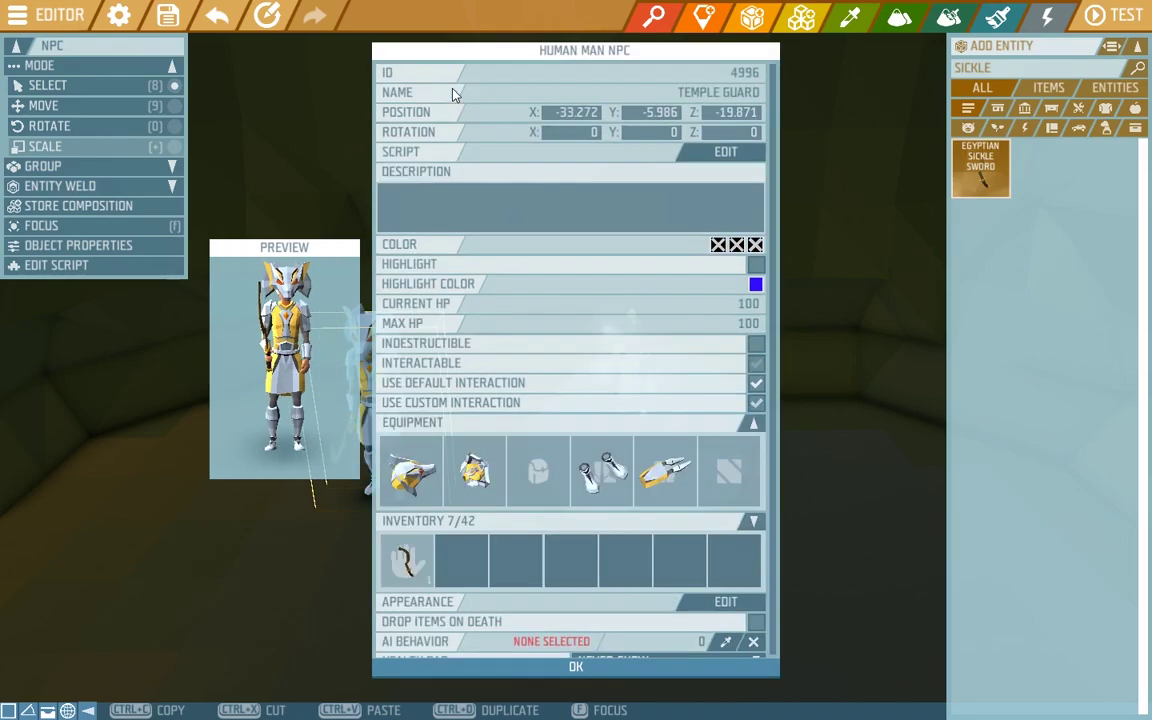
# Randomize the guard's character appearance and accept the result
pyautogui.scroll(-3, 557, 462)
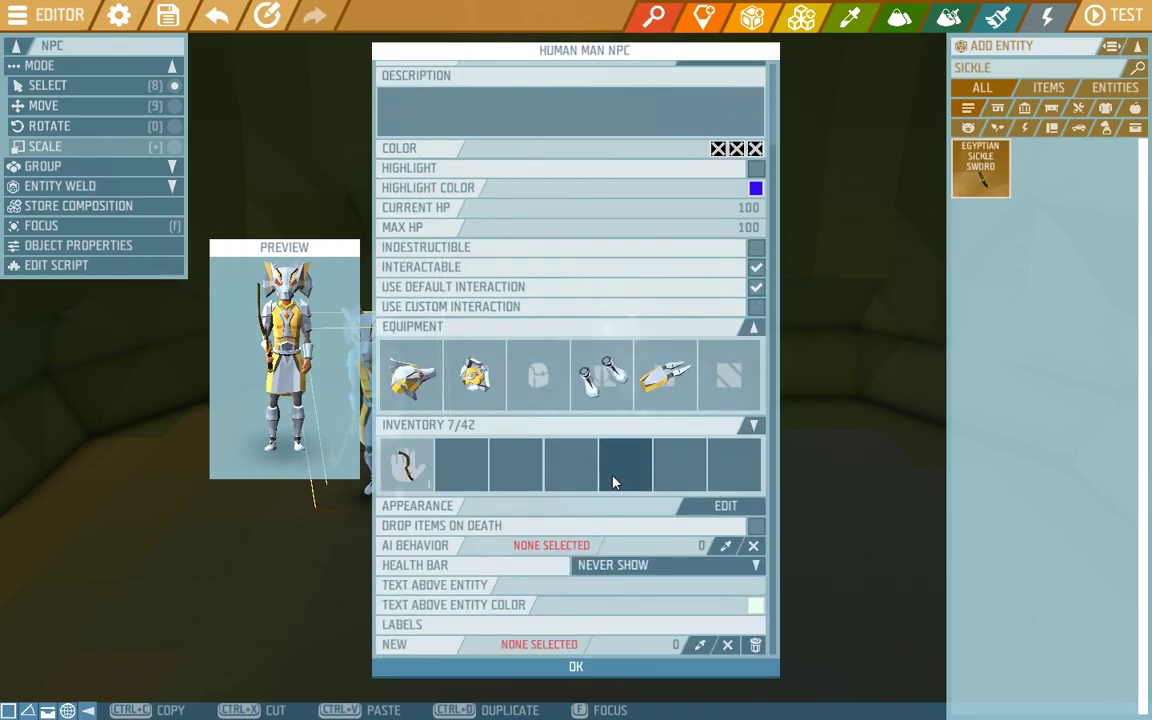
pyautogui.click(722, 506)
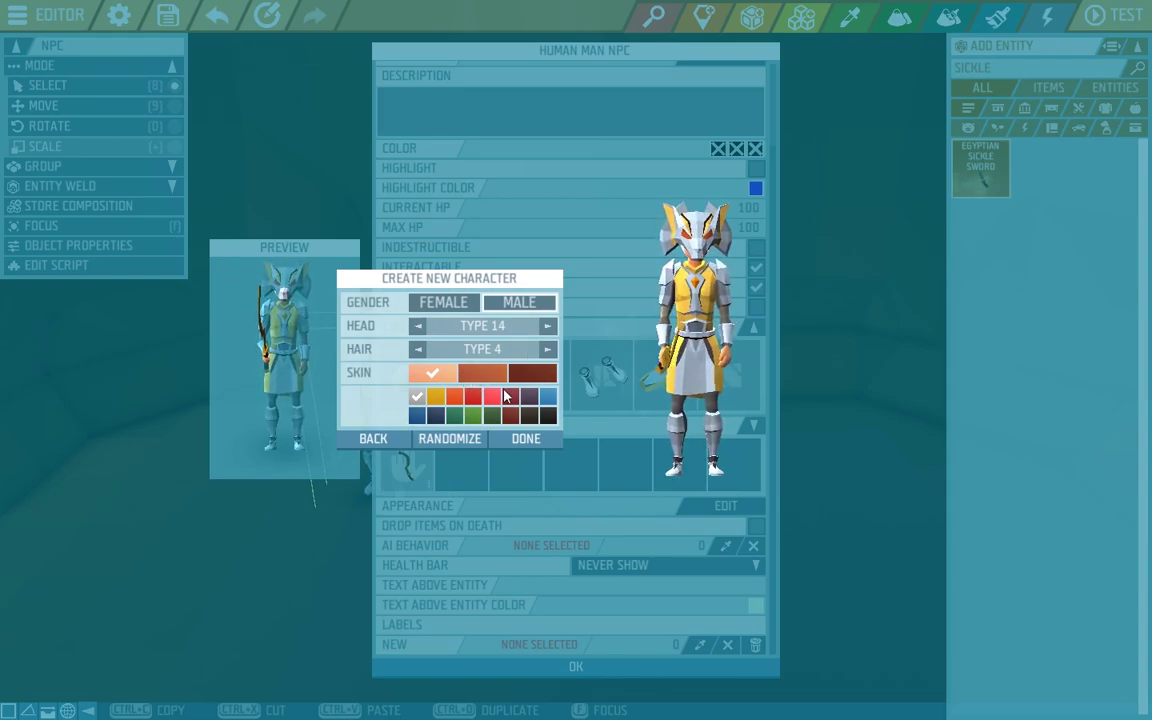
pyautogui.click(454, 440)
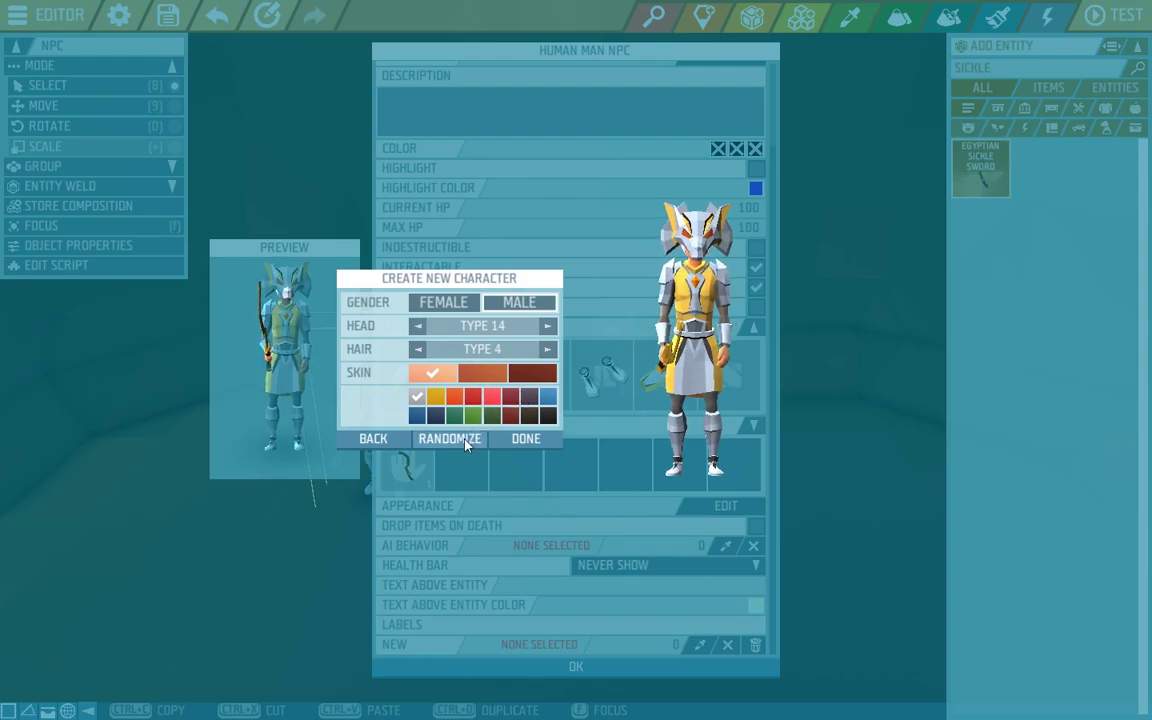
pyautogui.click(457, 440)
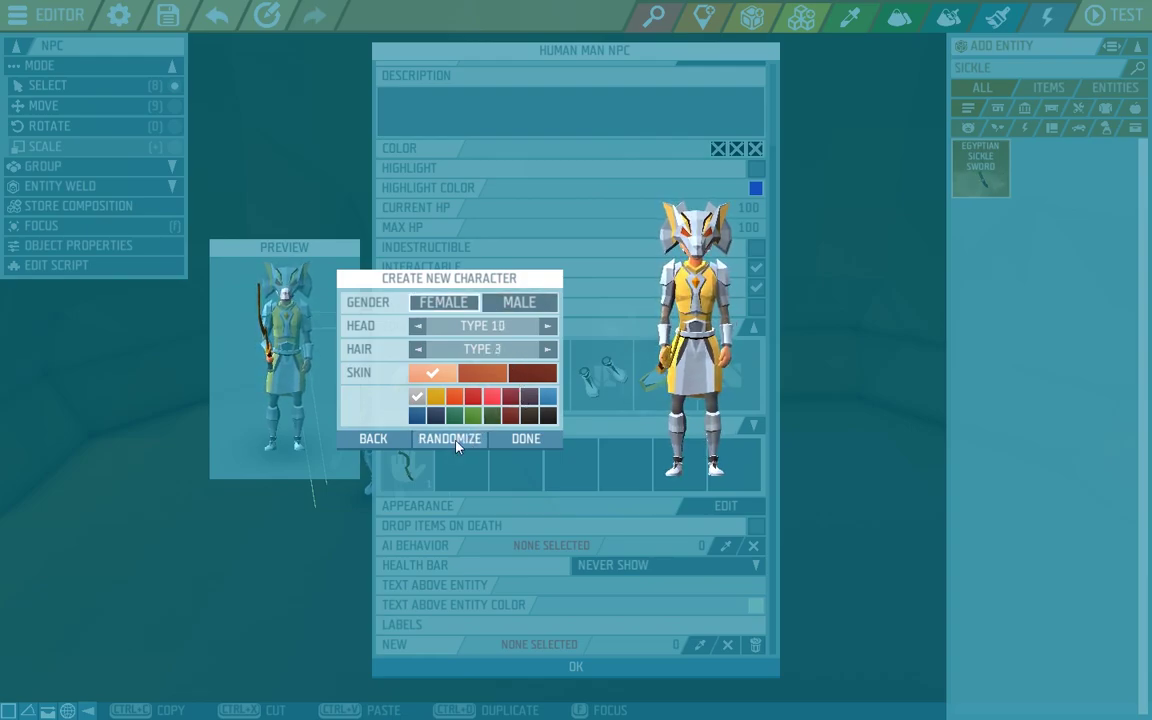
pyautogui.click(519, 440)
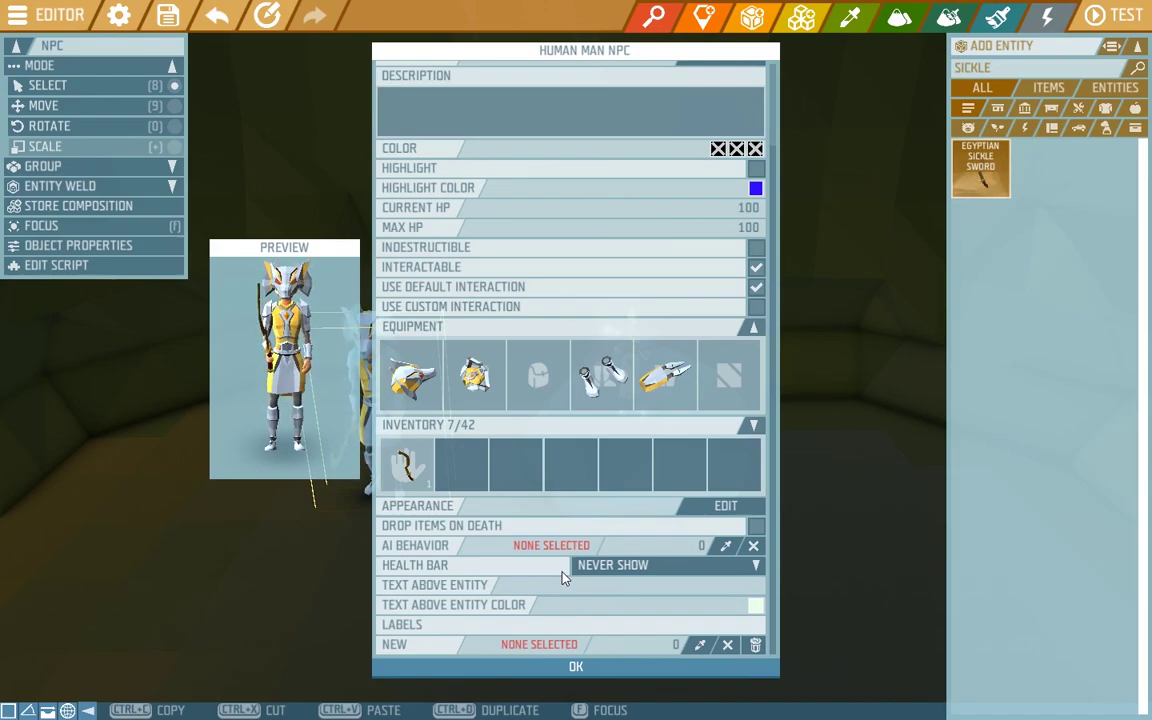
# Review the guard's health bar options, keep Never Show and confirm the object properties
pyautogui.click(600, 566)
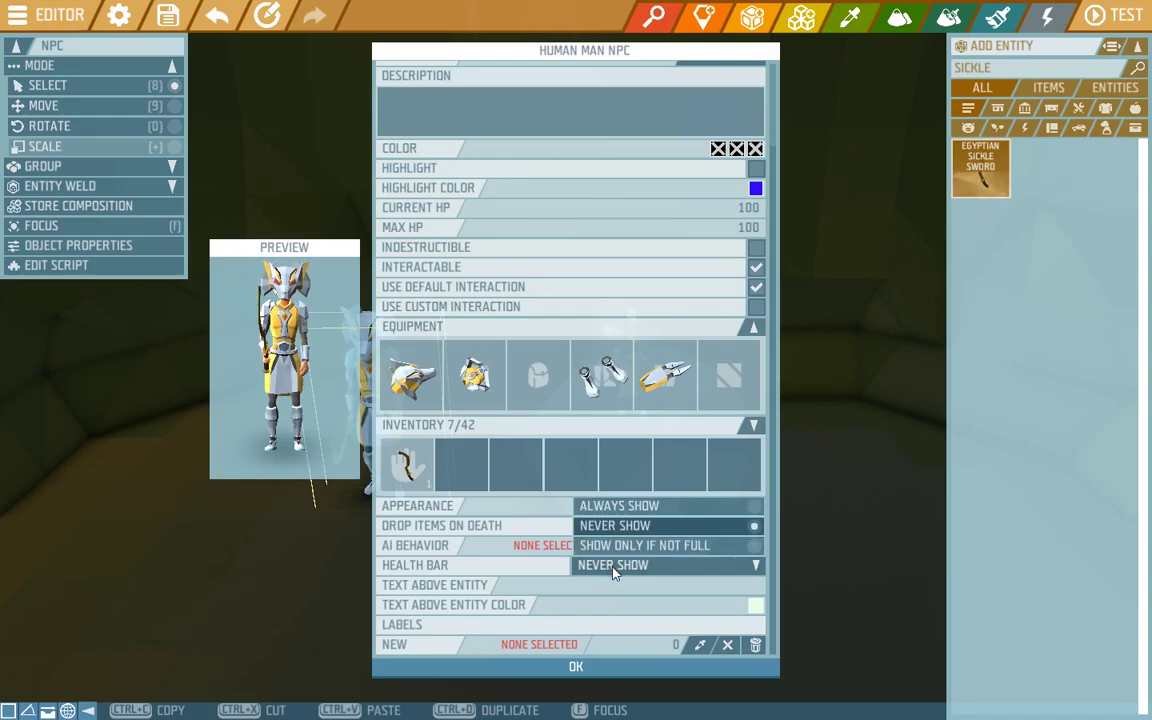
pyautogui.click(717, 530)
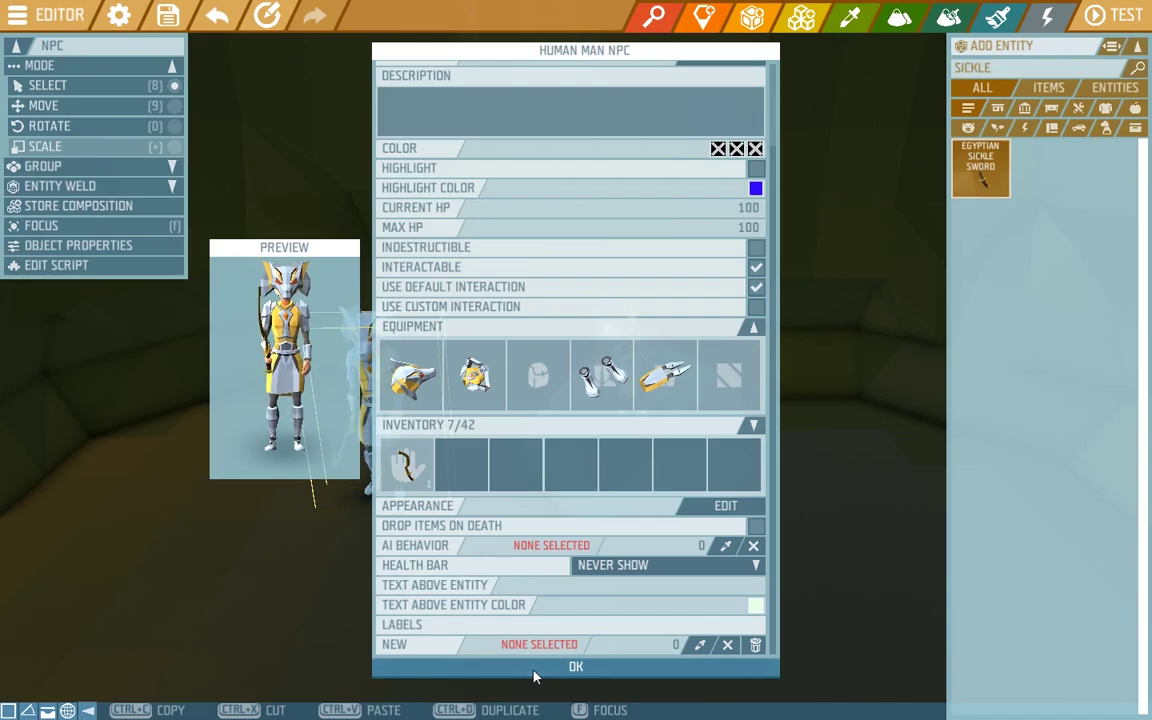
pyautogui.click(576, 666)
# Place an AI Behaviour game logic object between the guard and the rock, and assign it as the guard's AI behavior
pyautogui.click(703, 15)
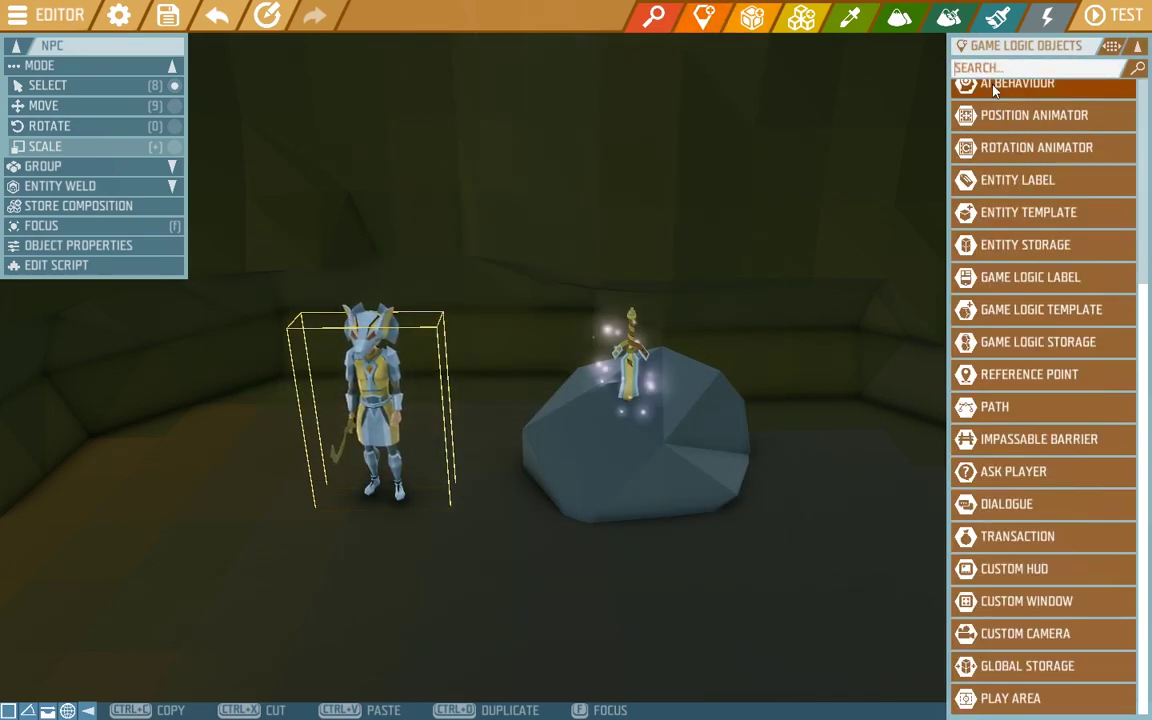
pyautogui.moveTo(960, 137); pyautogui.dragTo(471, 480)
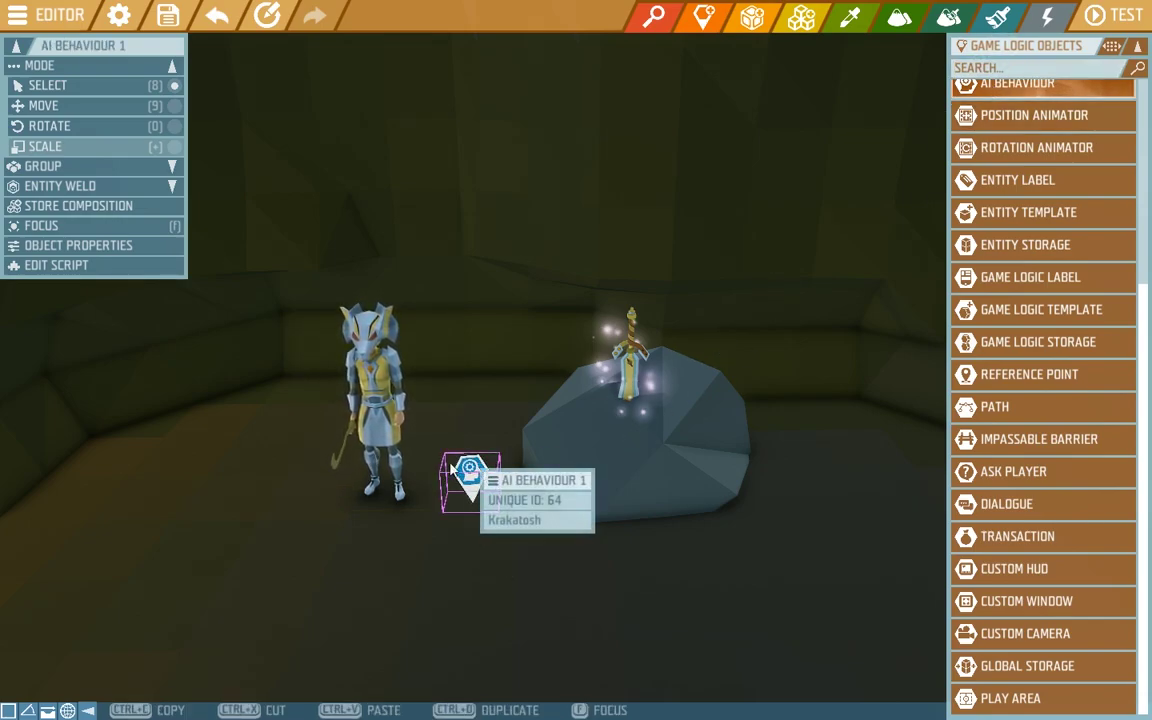
pyautogui.doubleClick(390, 418)
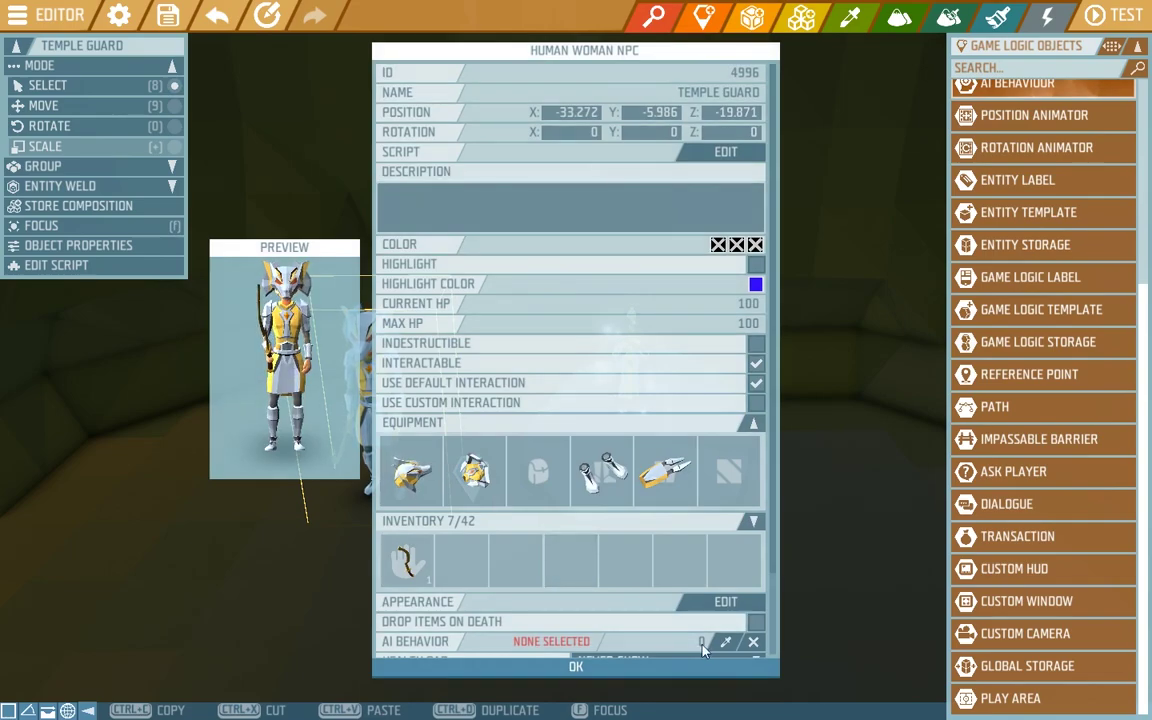
pyautogui.click(726, 643)
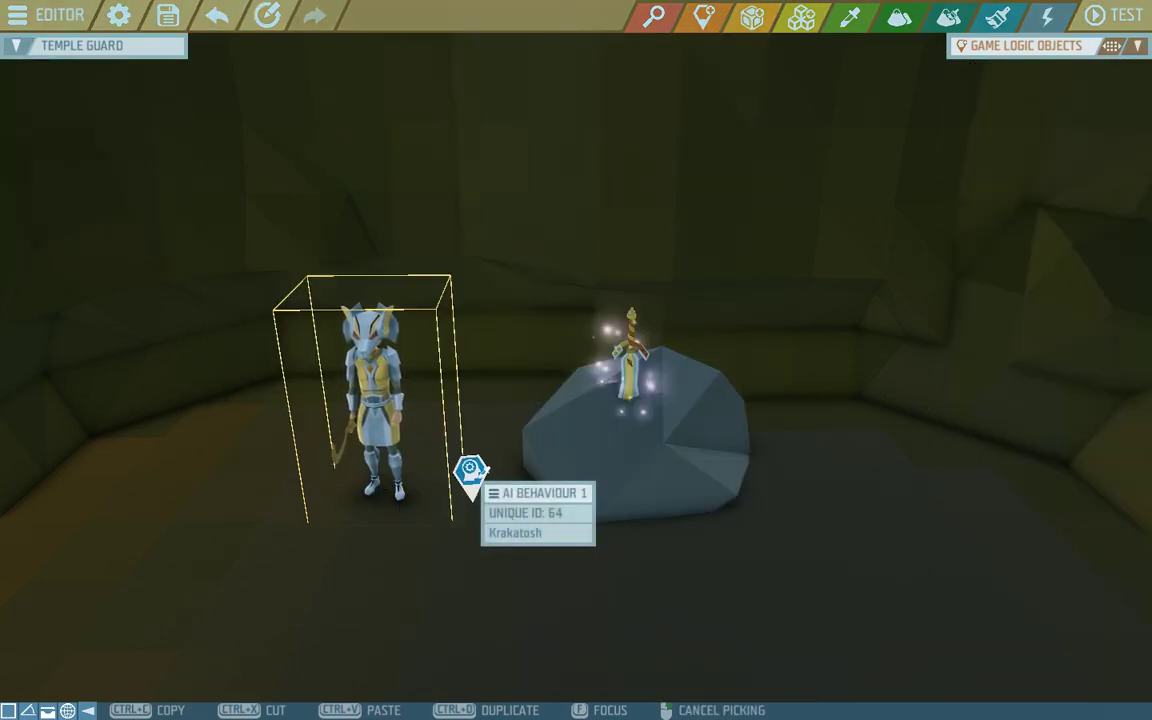
pyautogui.click(470, 469)
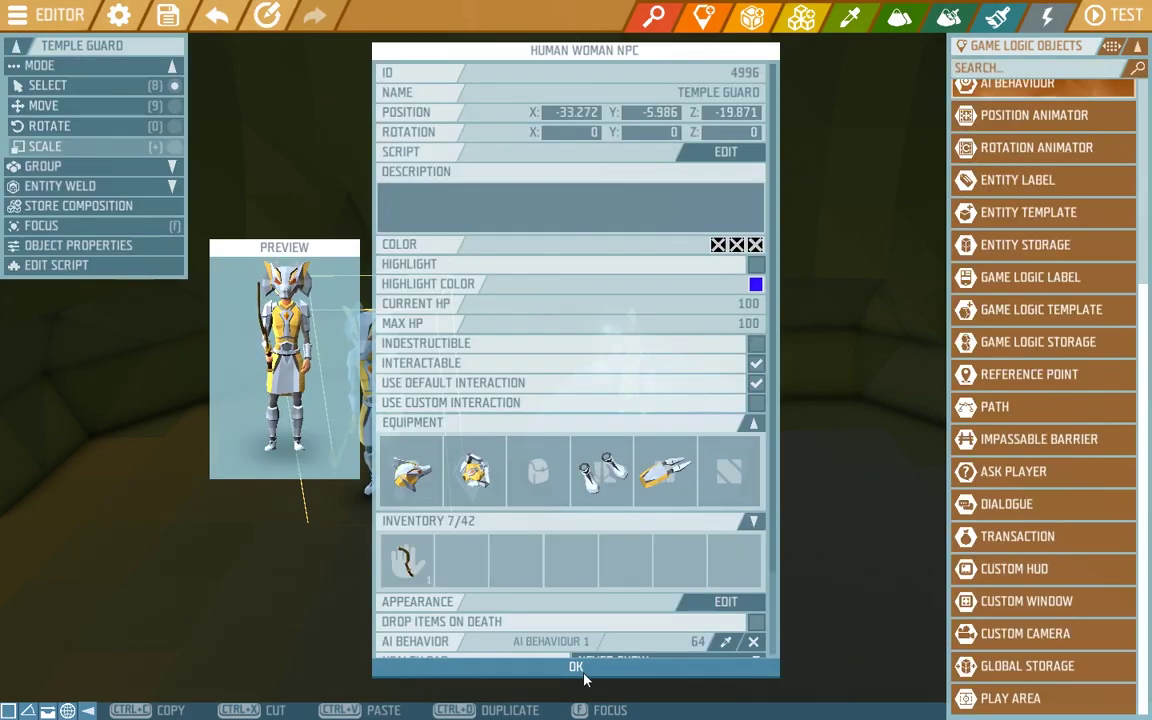
pyautogui.click(583, 673)
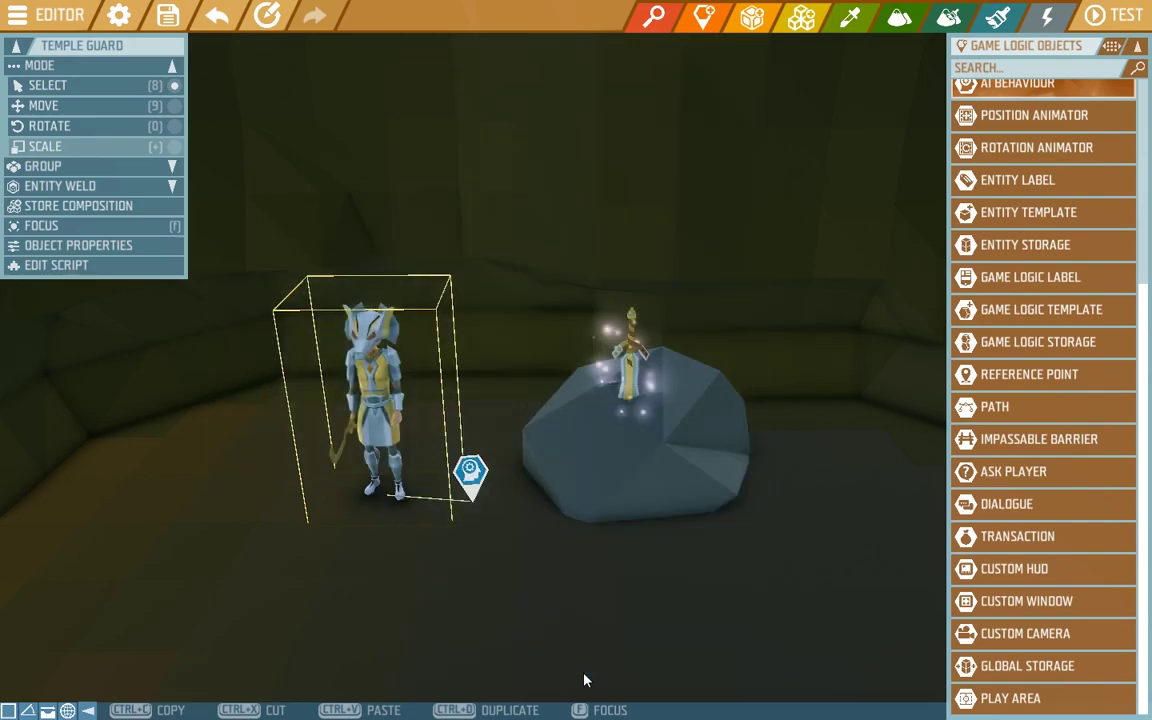
# Open the AI behaviour's properties, review the aggressivity options and keep Ignore Player
pyautogui.doubleClick(468, 472)
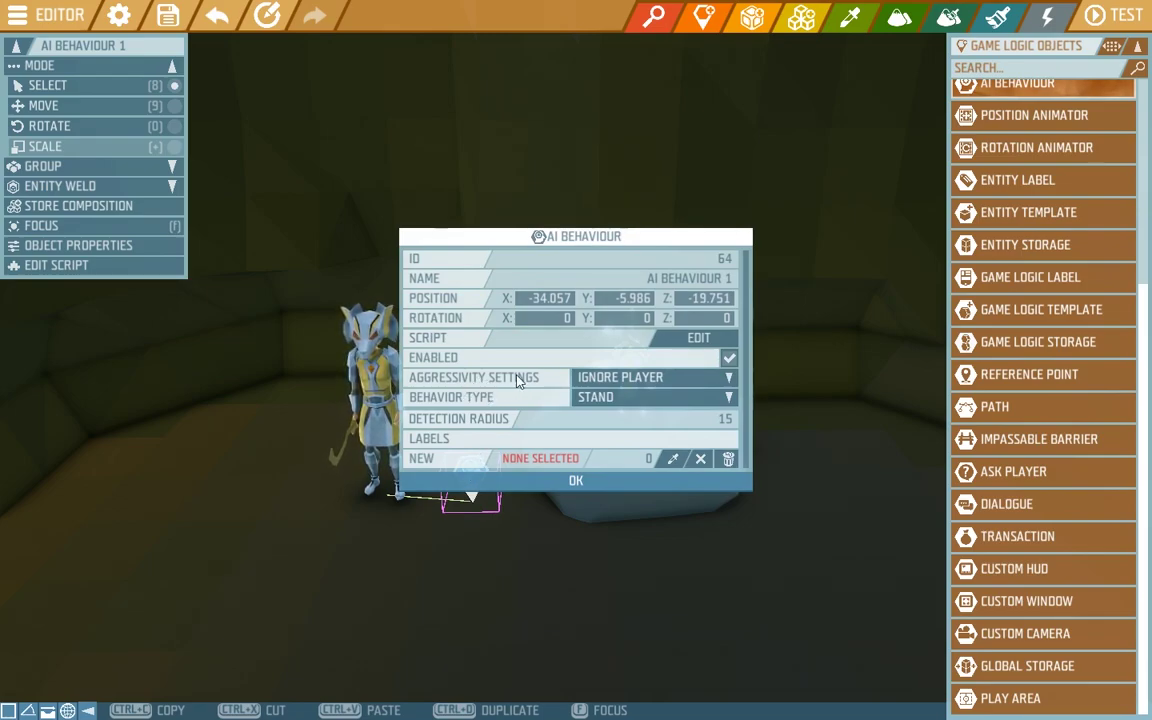
pyautogui.click(581, 380)
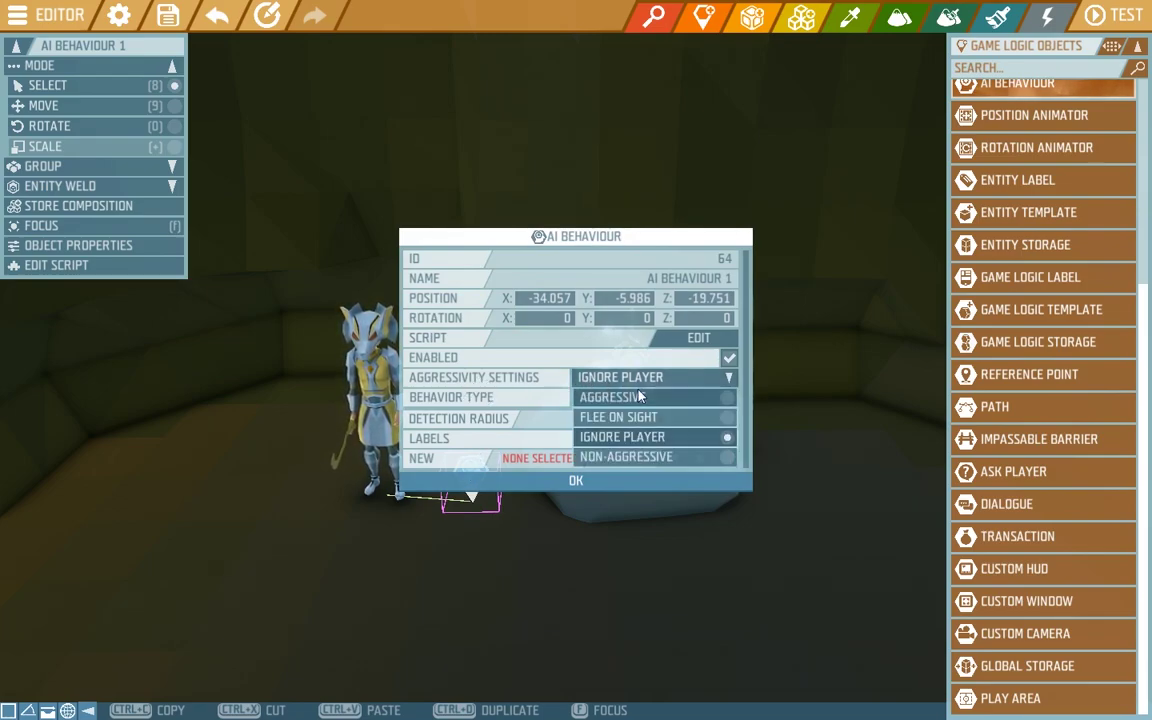
pyautogui.click(686, 444)
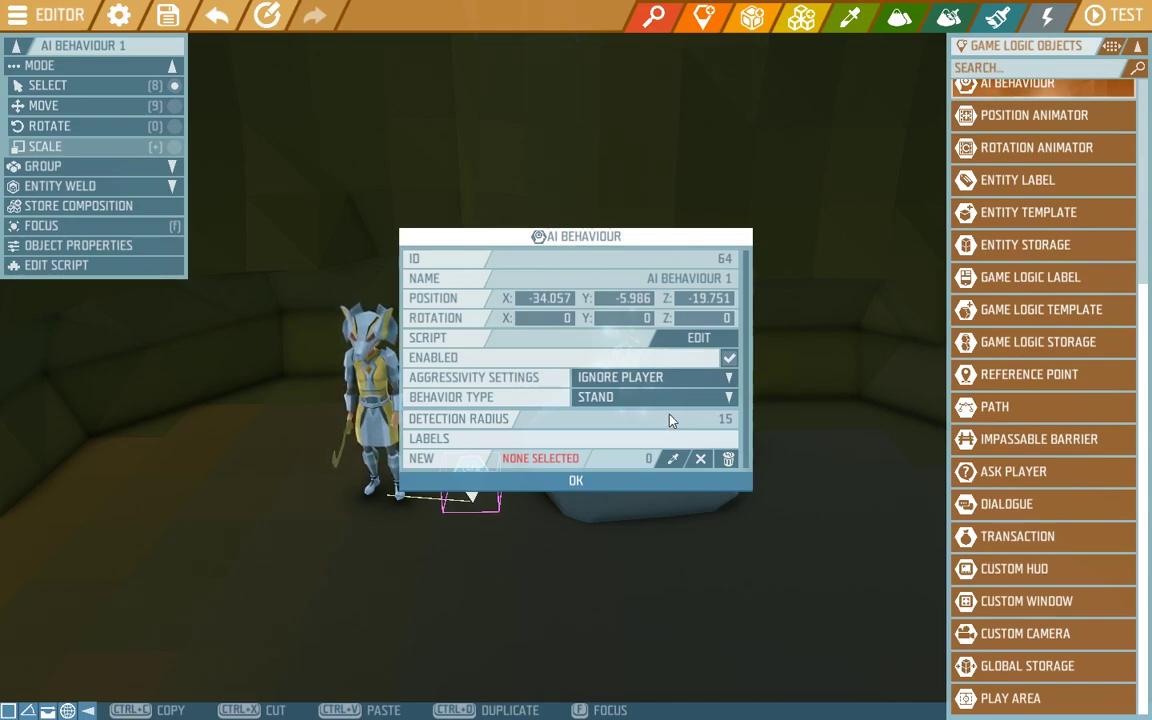
# Try the Patrol behavior type for the AI behaviour and look over its patrolling order options
pyautogui.click(612, 400)
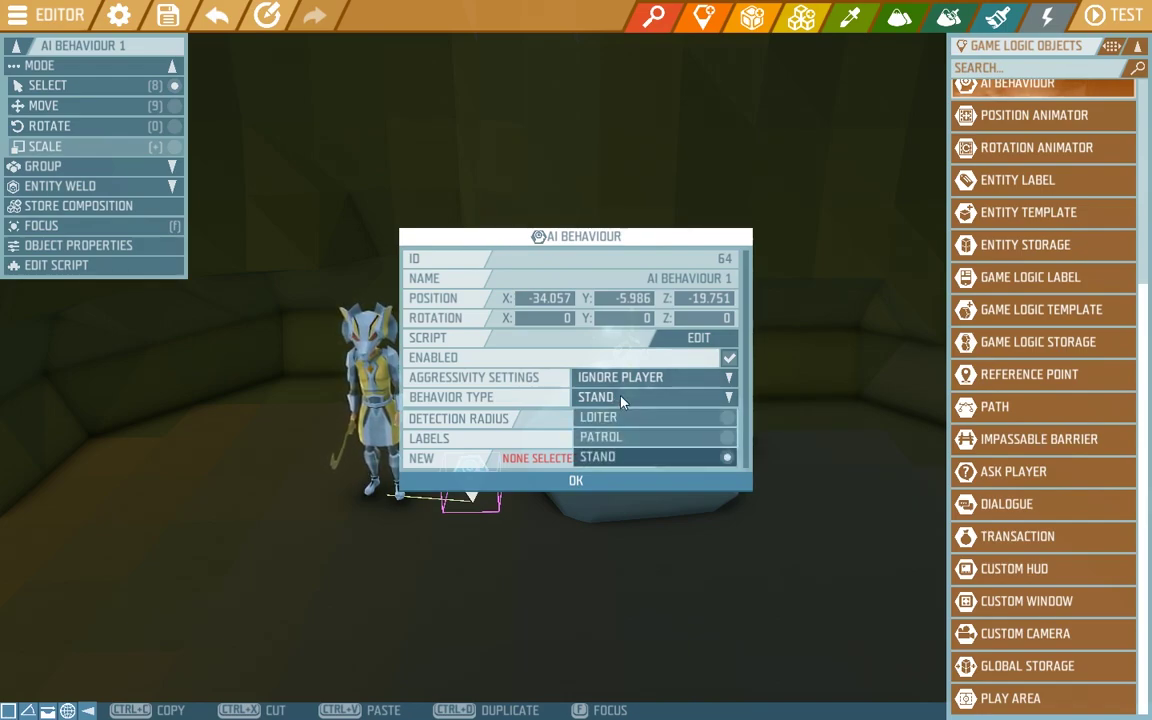
pyautogui.click(707, 439)
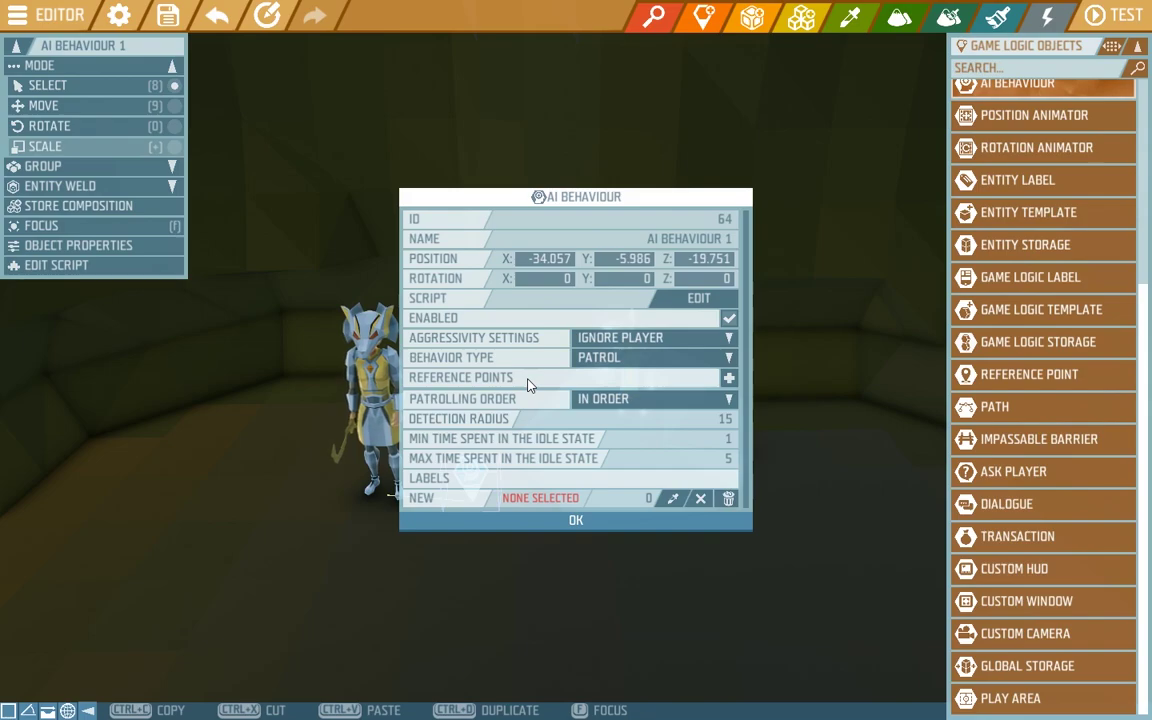
pyautogui.click(663, 400)
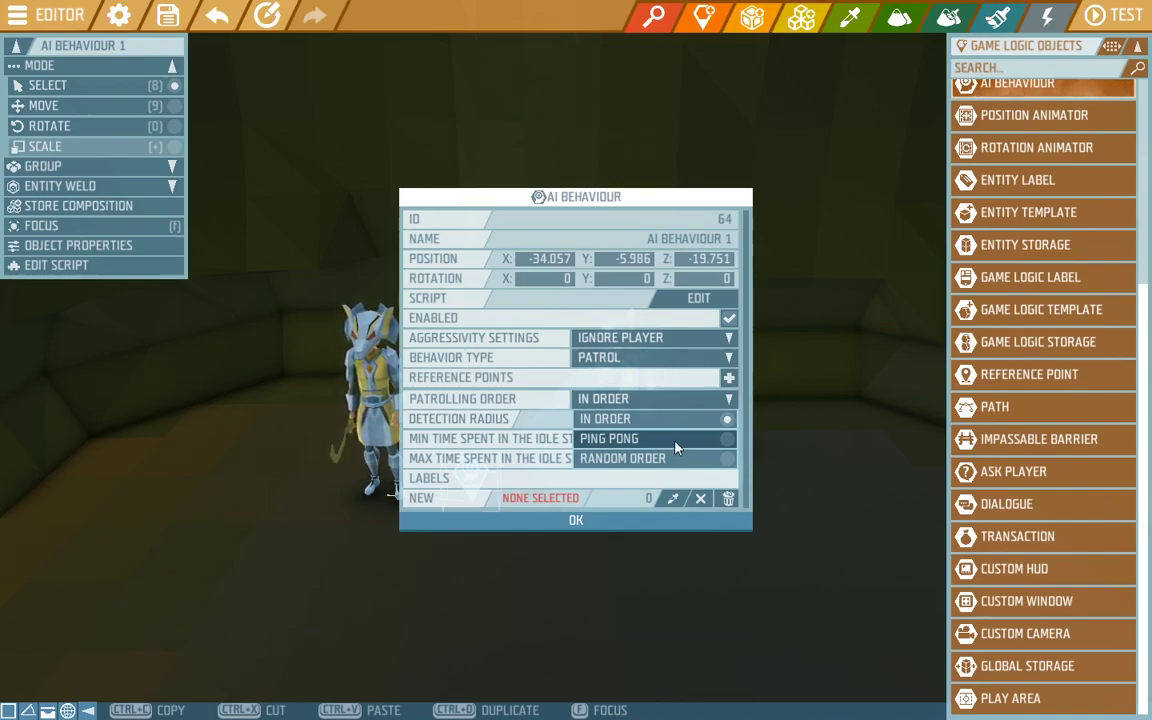
pyautogui.click(660, 364)
# Switch the behavior type to Loiter and look over the available zone shapes
pyautogui.click(660, 360)
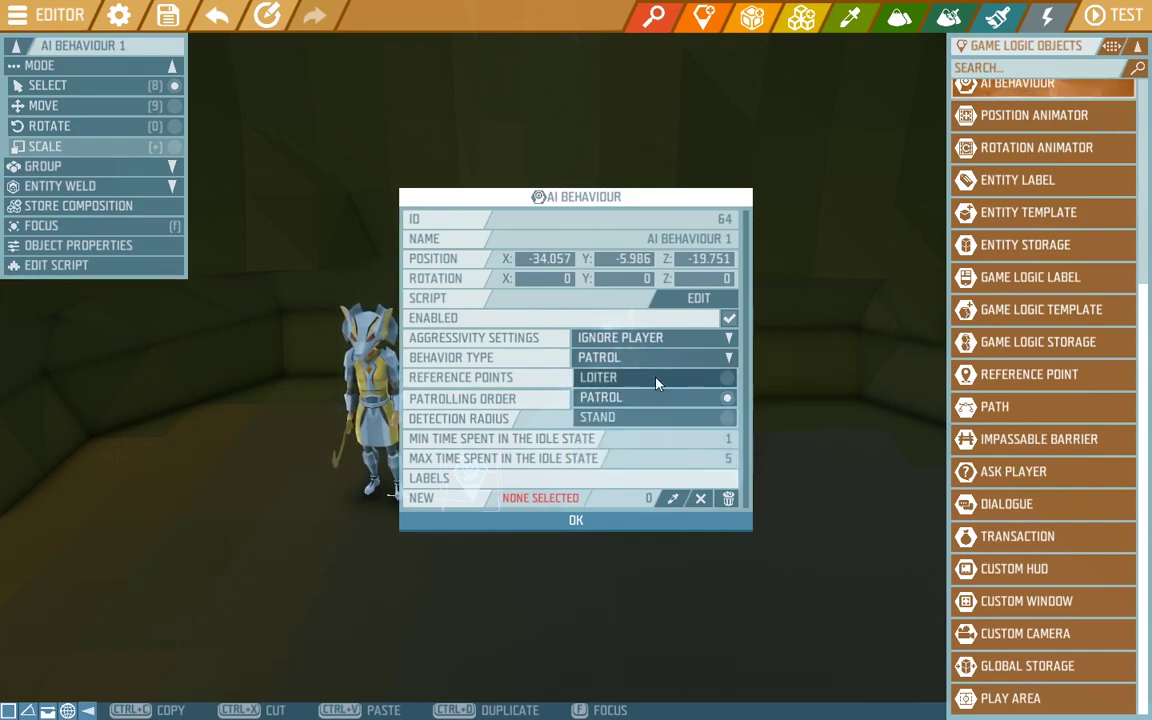
pyautogui.click(656, 380)
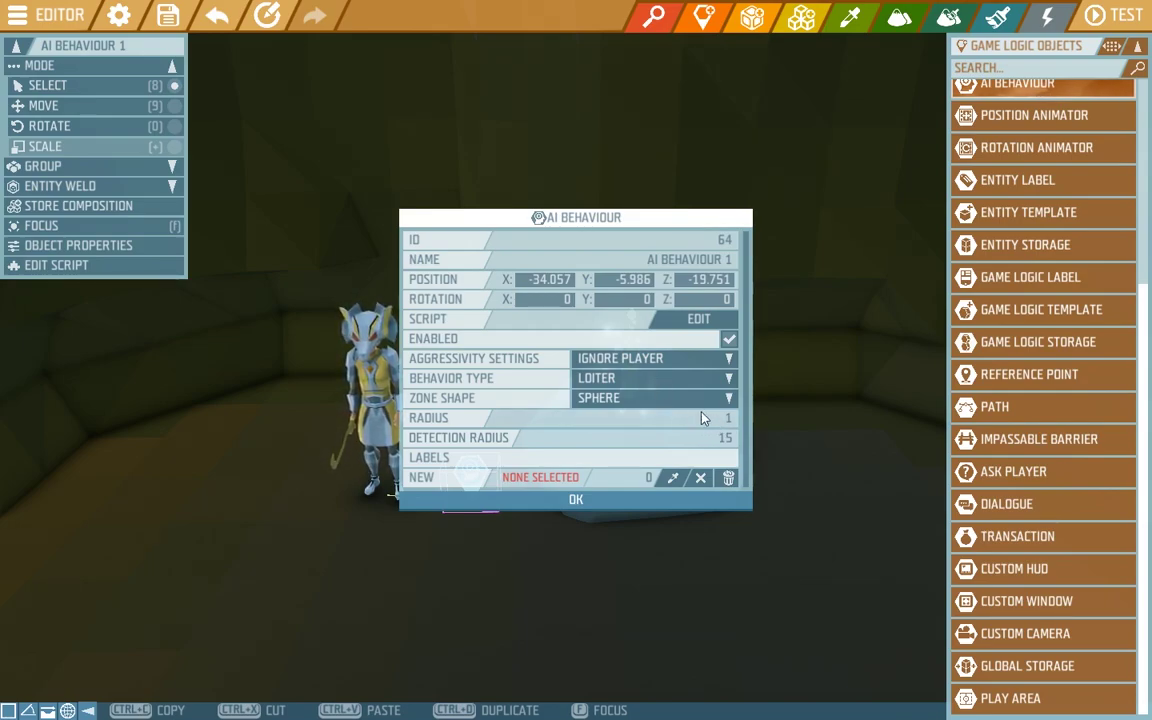
pyautogui.click(684, 403)
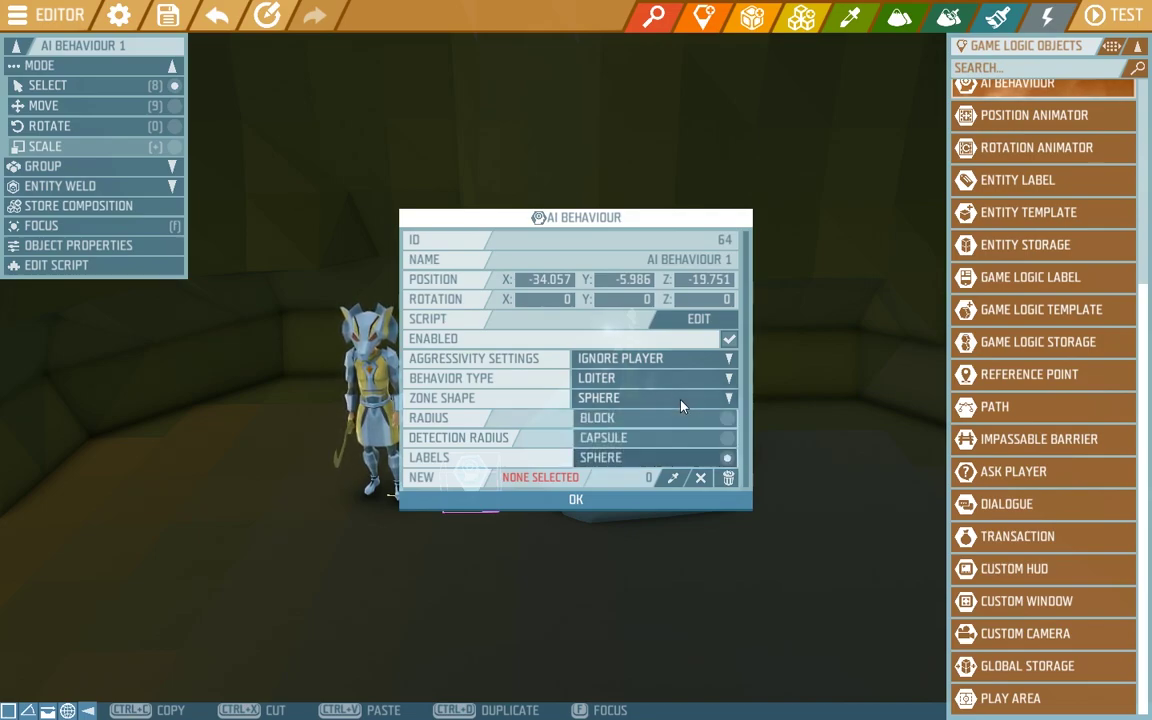
pyautogui.click(680, 401)
# Set the behavior type to Stand and confirm the AI behaviour's properties
pyautogui.click(665, 378)
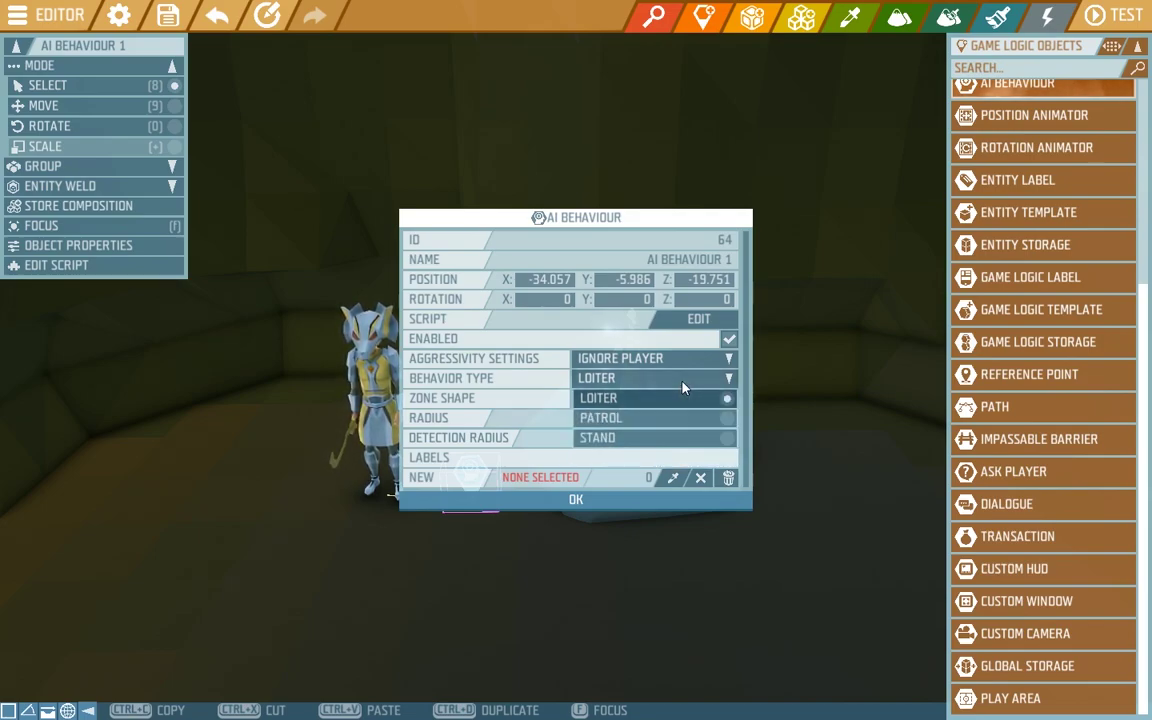
pyautogui.click(672, 437)
pyautogui.click(594, 485)
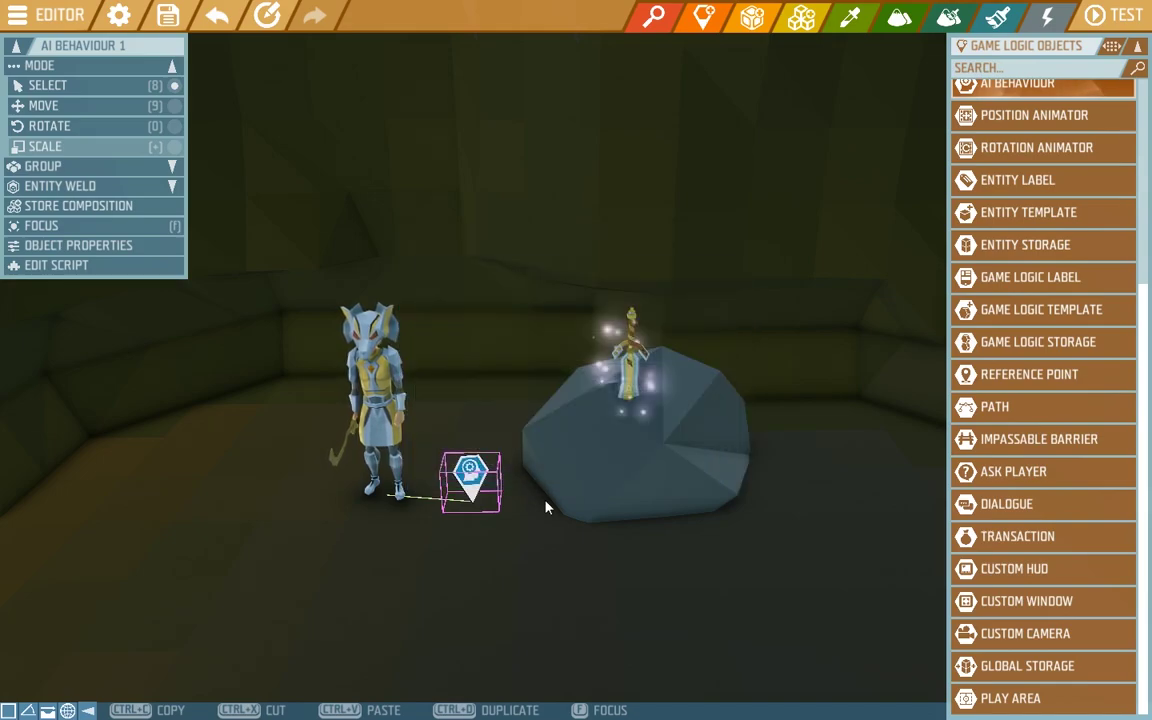
# Duplicate the guard together with its AI behaviour, move the copies to the opposite side of the rock, and check the duplicated guard's behaviour link
pyautogui.click(350, 376)
pyautogui.keyDown('shift'); pyautogui.click(470, 474); pyautogui.keyUp('shift')
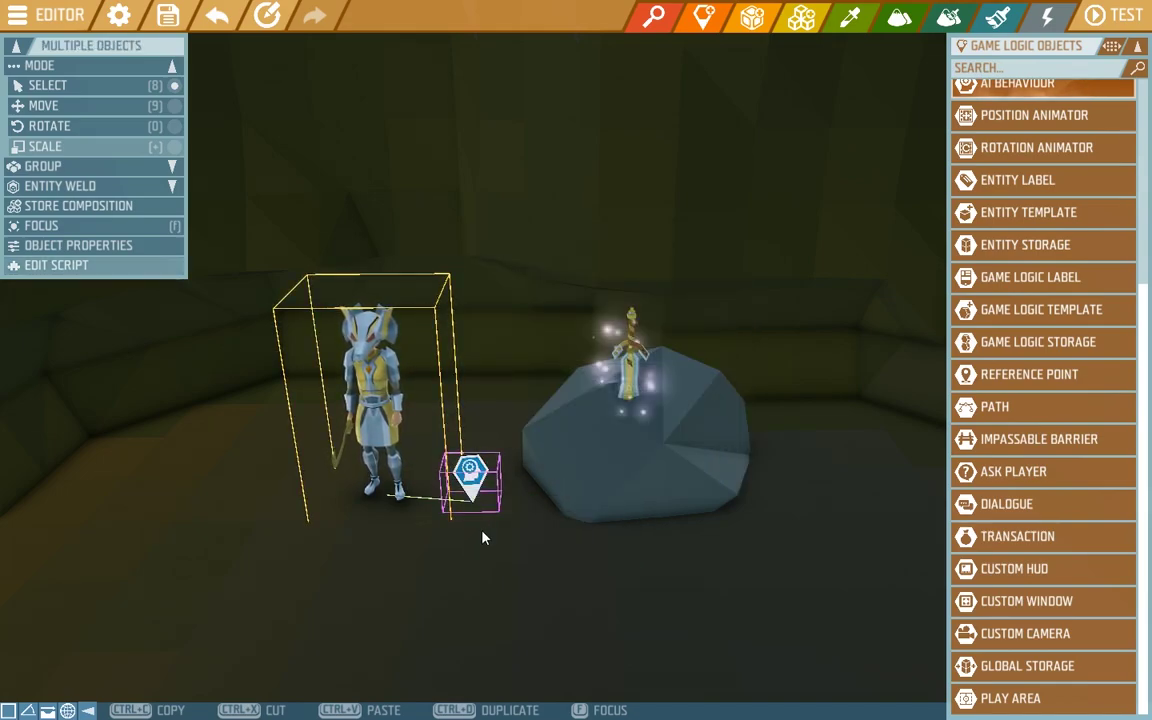
pyautogui.press('9')
pyautogui.hotkey('ctrl', 'd')
pyautogui.moveTo(330, 493)
pyautogui.mouseDown()
pyautogui.moveTo(432, 527)
pyautogui.moveTo(859, 586)
pyautogui.moveTo(810, 567)
pyautogui.mouseUp()
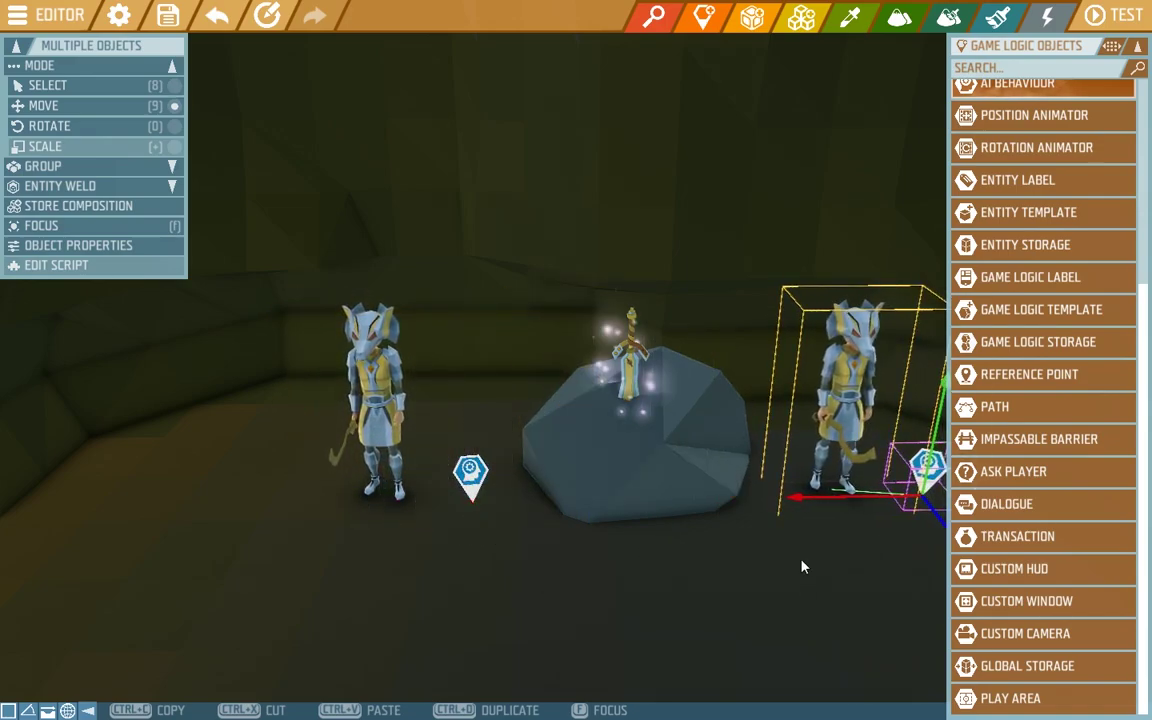
pyautogui.moveTo(784, 578); pyautogui.dragTo(626, 590, button='middle')
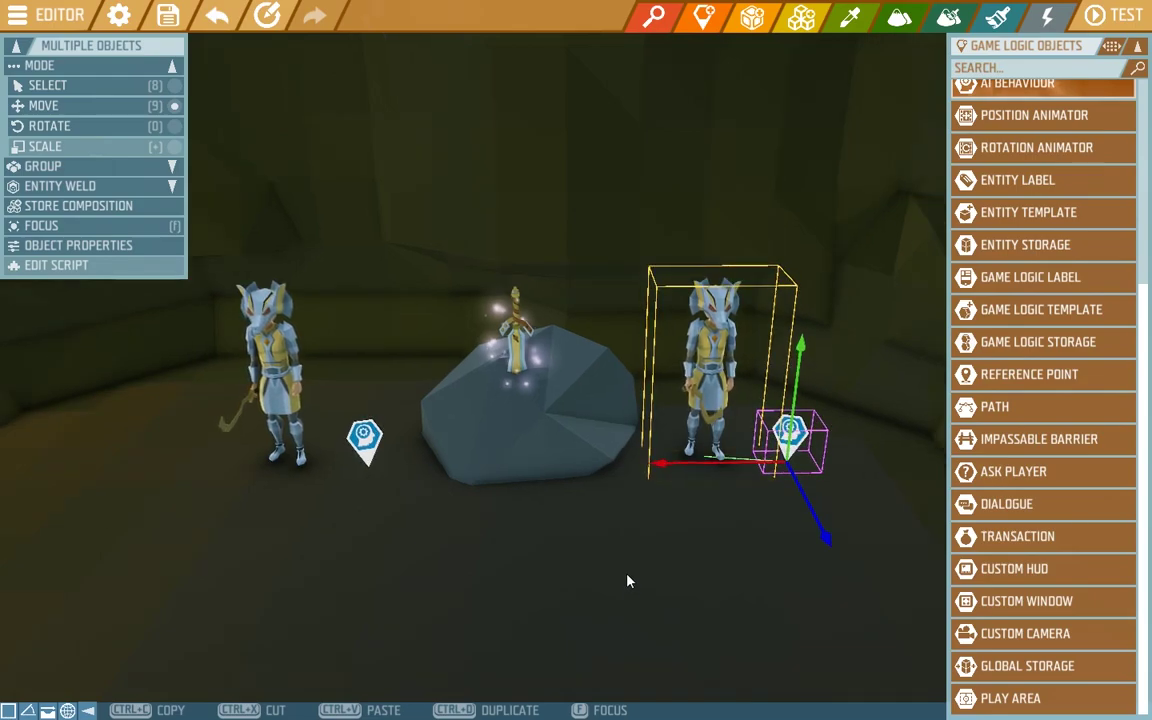
pyautogui.click(627, 581)
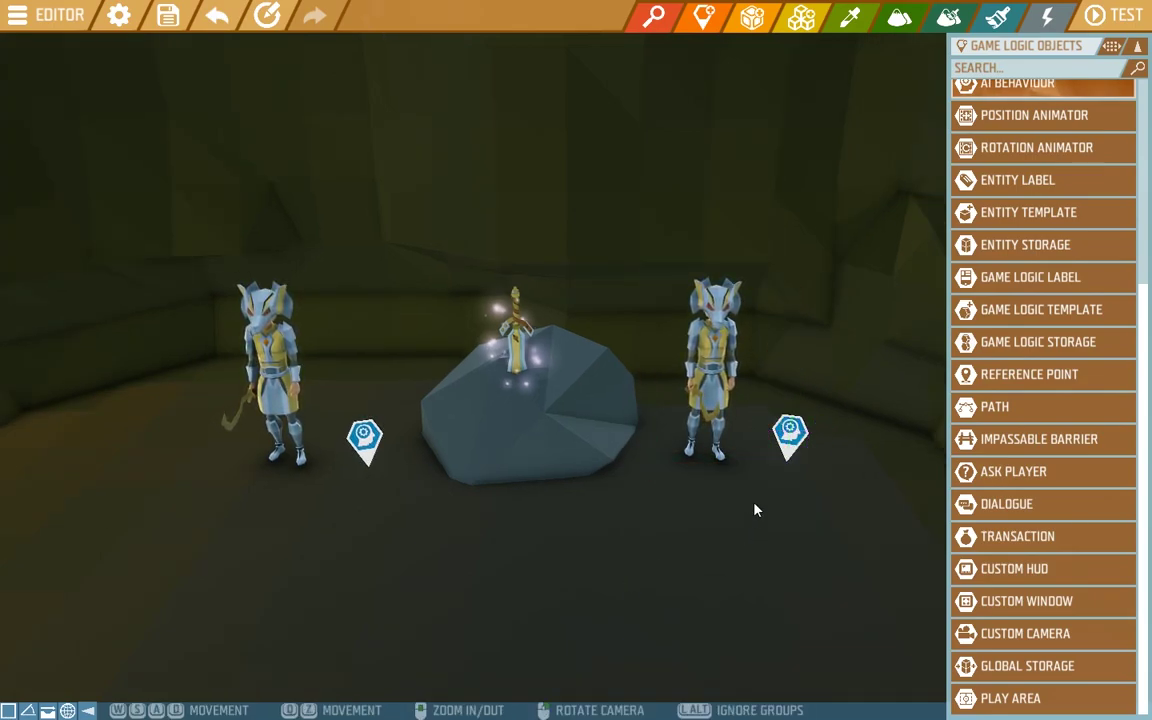
pyautogui.click(748, 390)
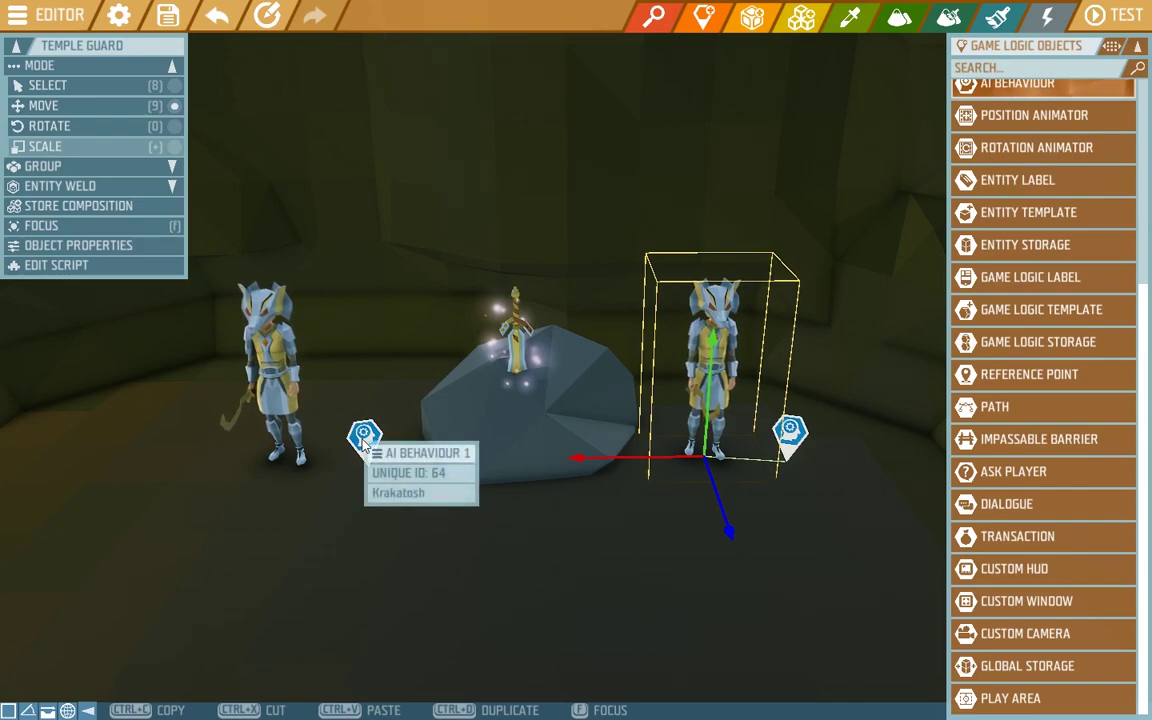
pyautogui.click(622, 568)
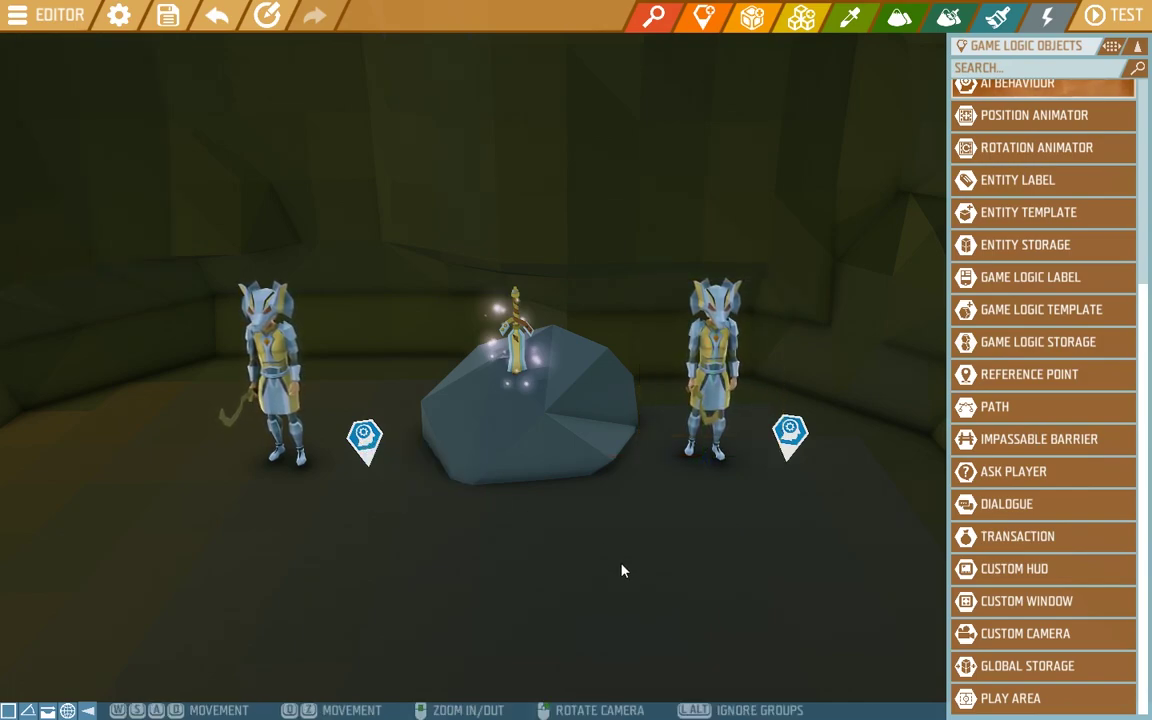